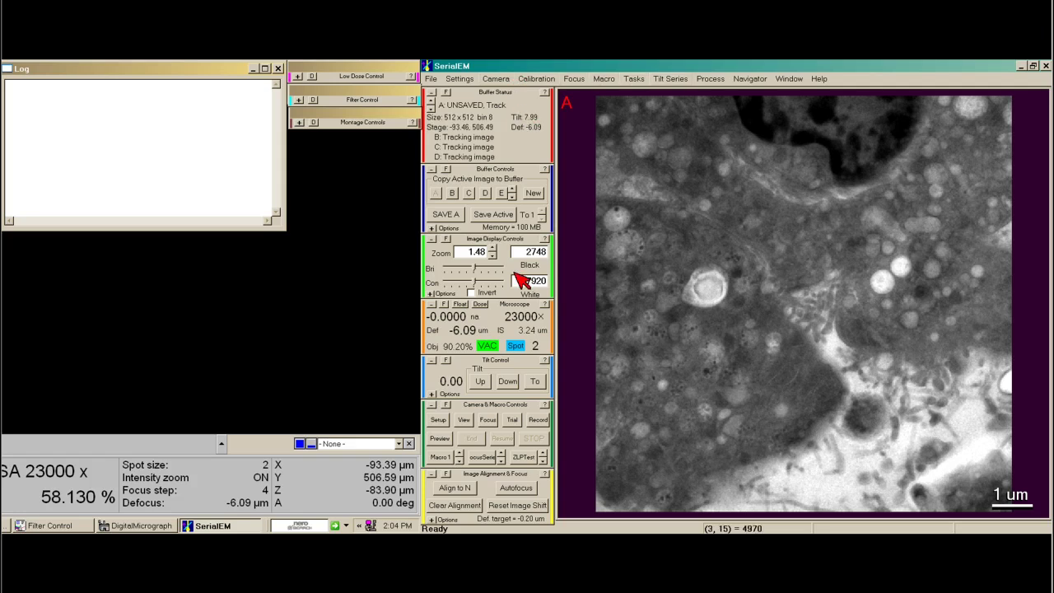
# Float the buffer status panel, move it aside and dock it back, then mark a point on the cell
pyautogui.click(447, 92)
pyautogui.moveTo(482, 106); pyautogui.dragTo(348, 296)
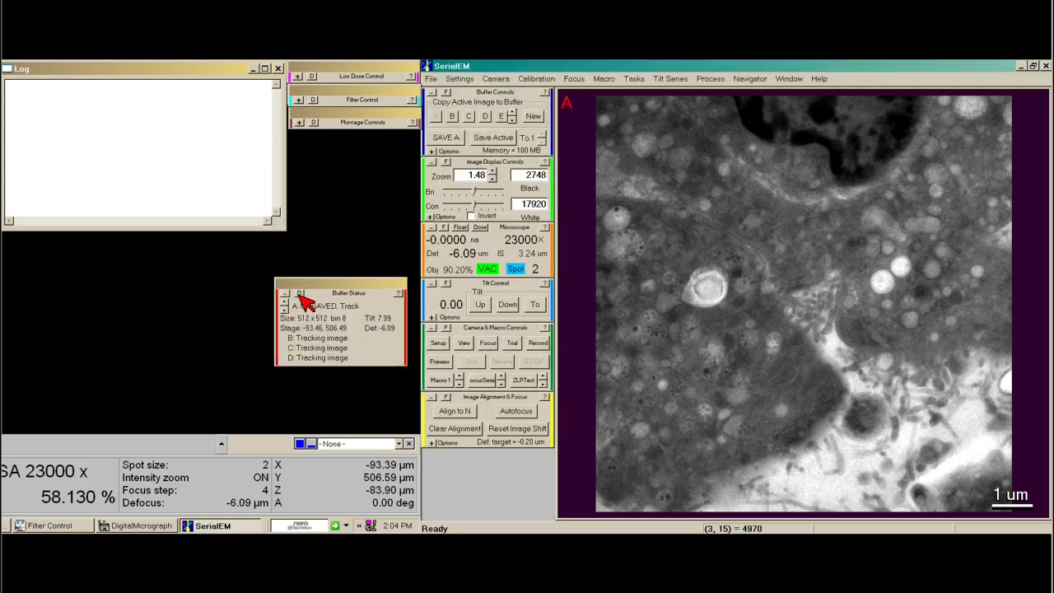
pyautogui.click(300, 299)
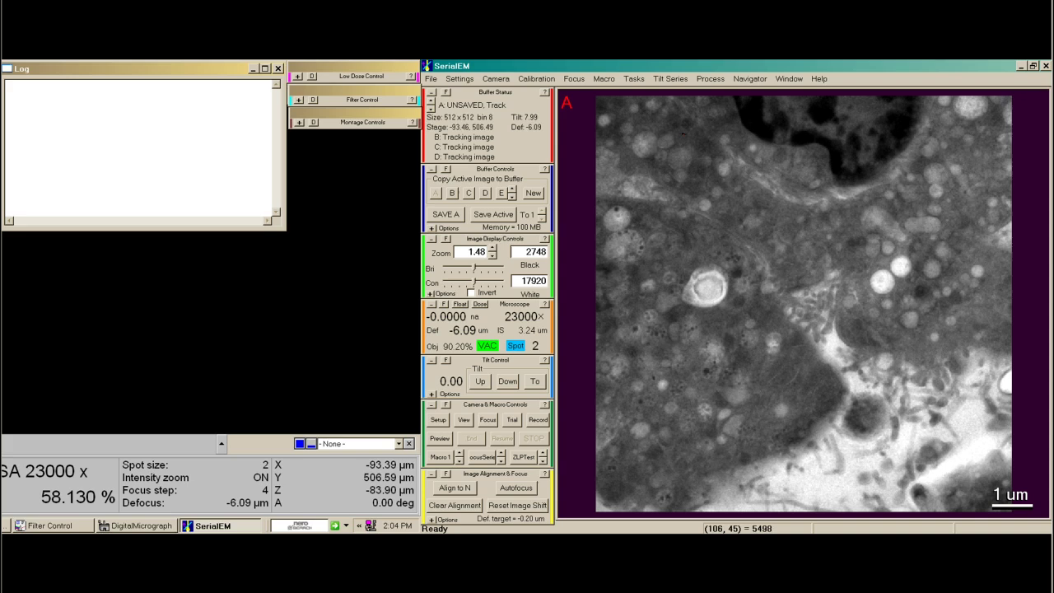
pyautogui.click(684, 133)
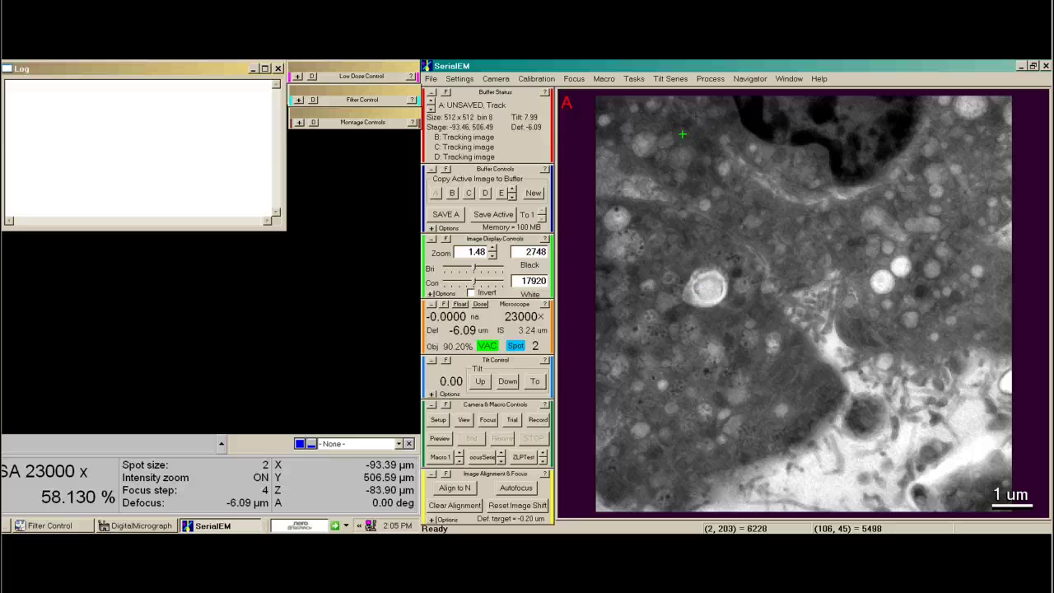
# In Buffer Controls Options, step Roll Buffers down three times and back up to N
pyautogui.click(435, 228)
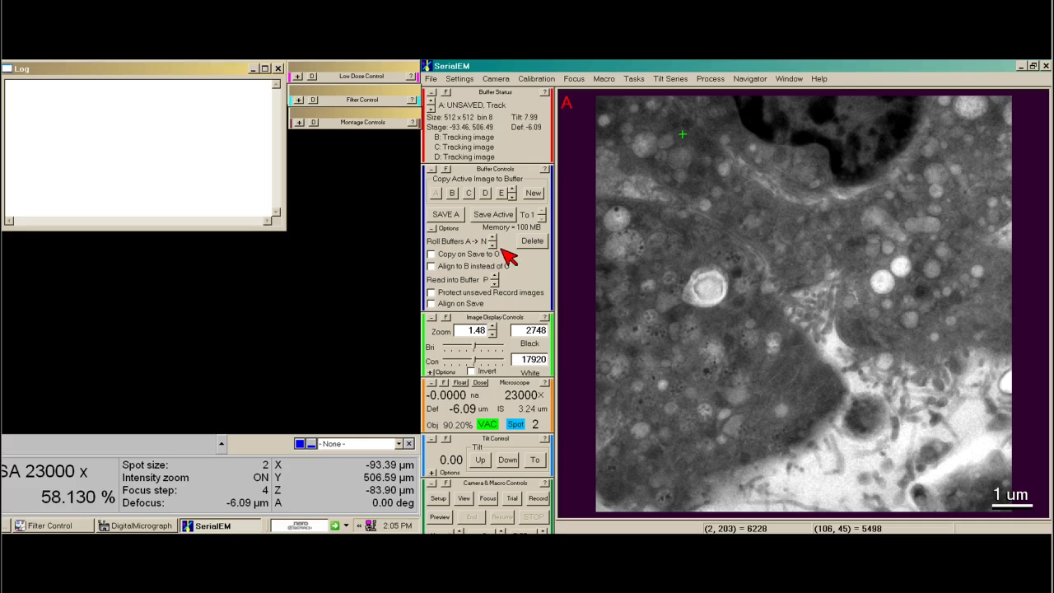
pyautogui.click(493, 244)
pyautogui.click(493, 244)
pyautogui.click(493, 245)
pyautogui.click(493, 244)
pyautogui.click(493, 244)
pyautogui.click(493, 238)
pyautogui.click(493, 237)
pyautogui.click(493, 238)
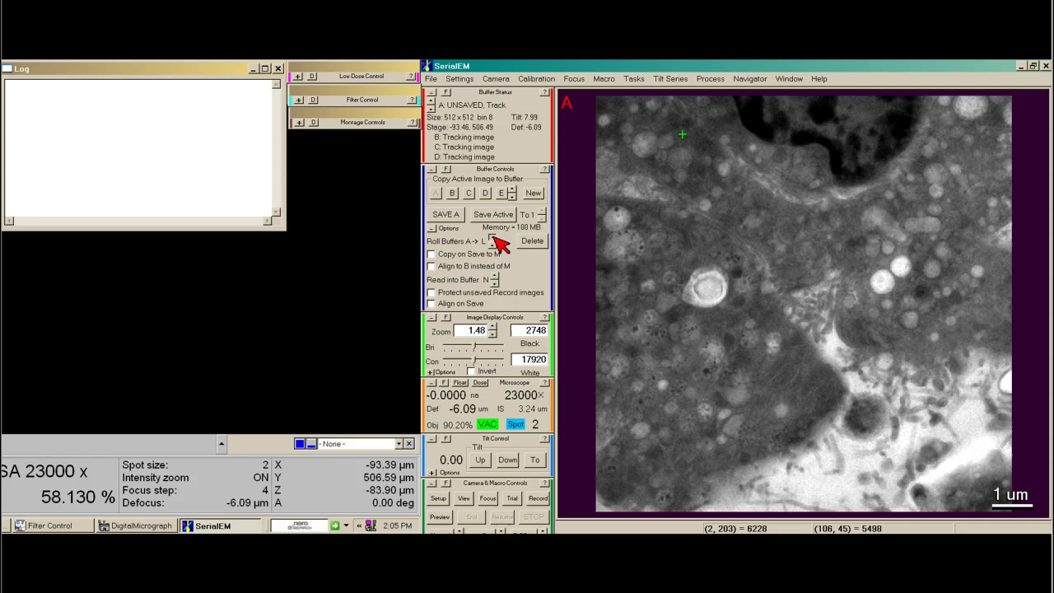
pyautogui.click(493, 237)
pyautogui.click(493, 238)
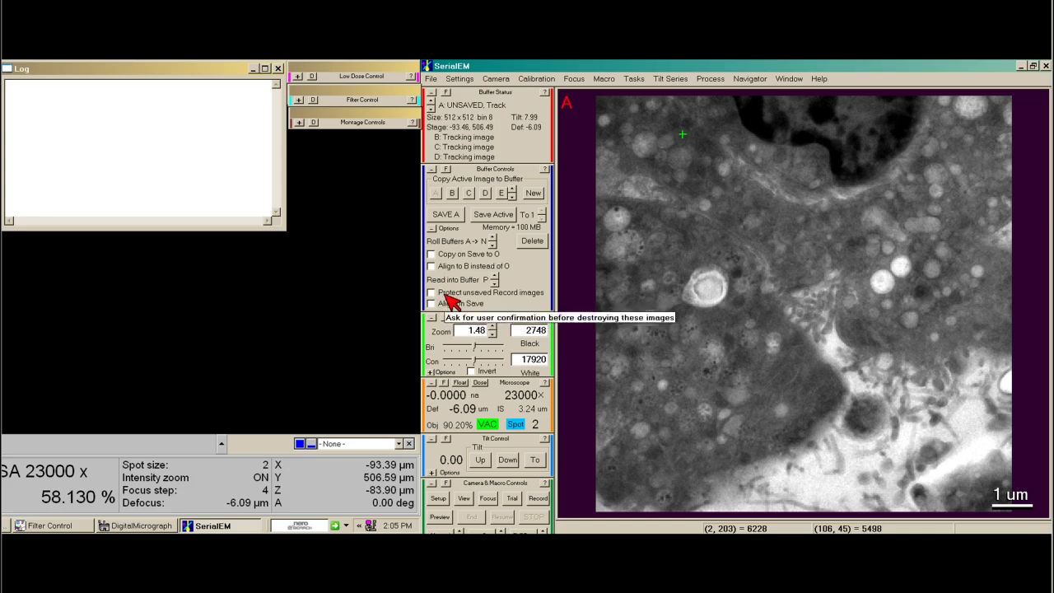
pyautogui.click(431, 228)
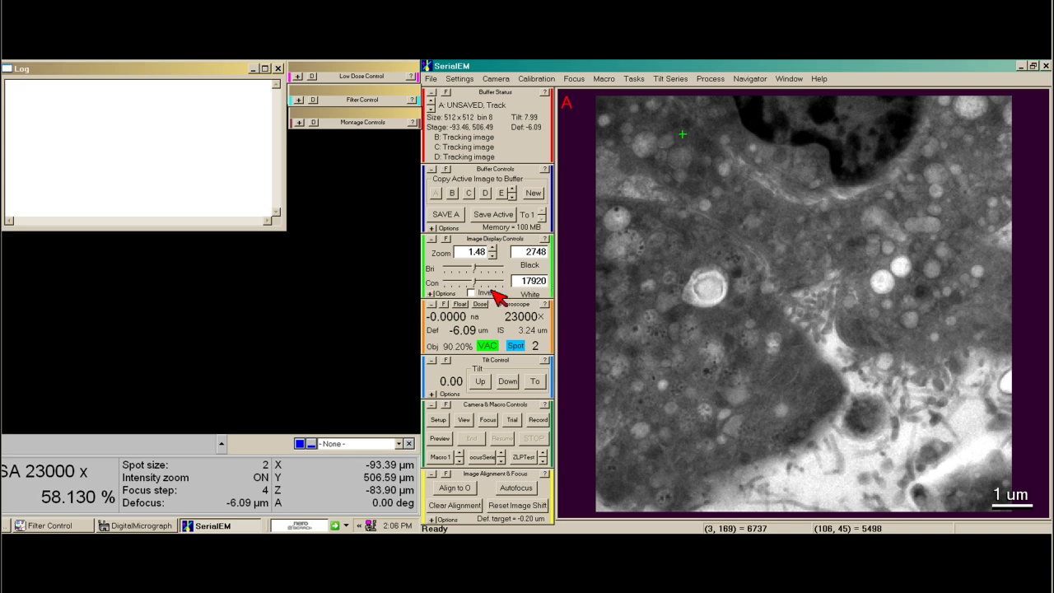
# Expand and then collapse the Image Display Controls options
pyautogui.click(429, 294)
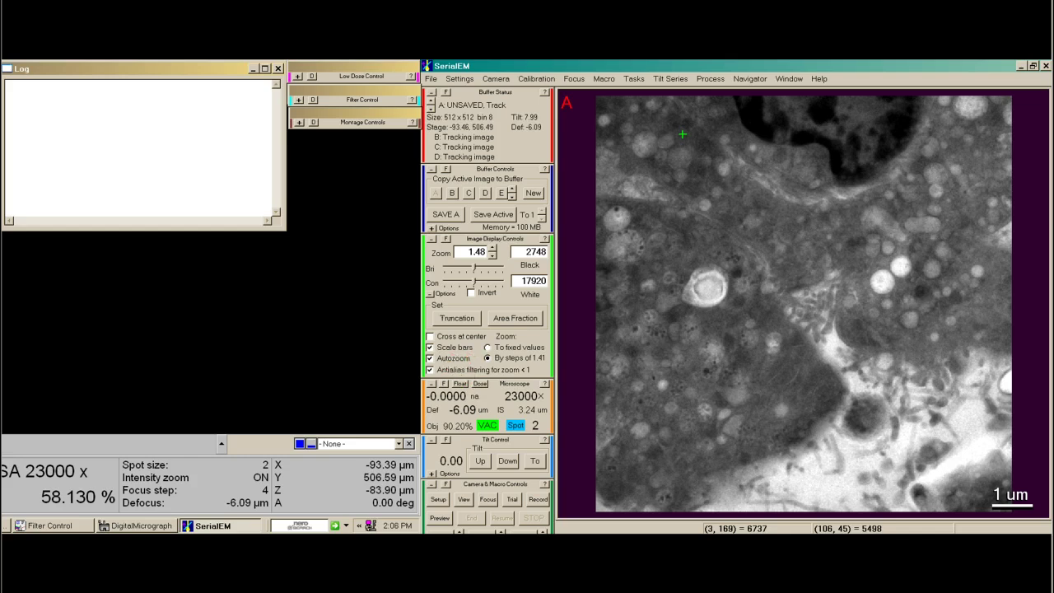
pyautogui.click(430, 294)
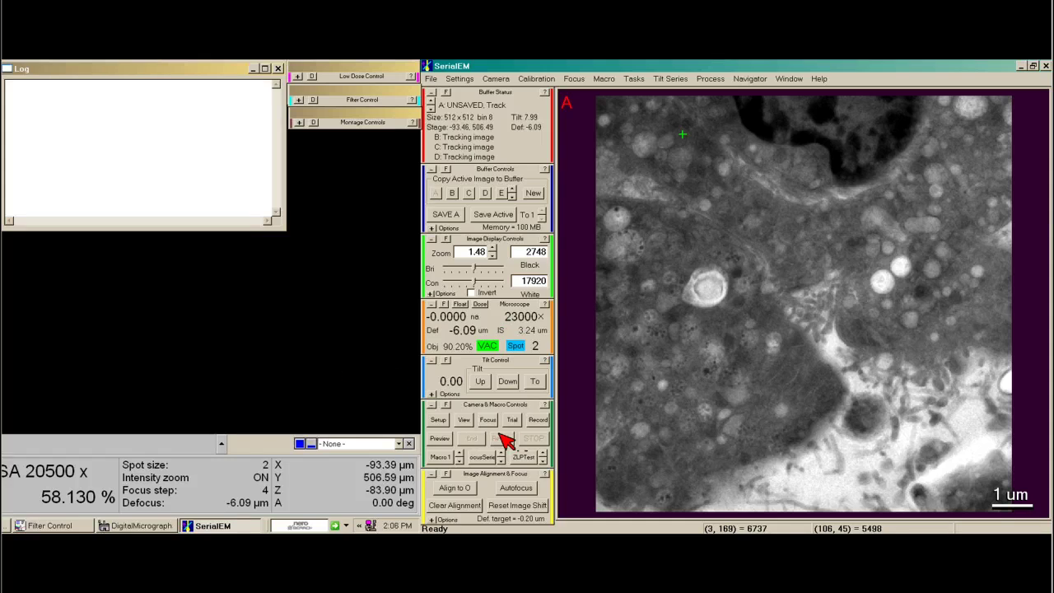
# Show the tilt options and tilt the stage to -60 degrees with Tilt Control's To
pyautogui.click(431, 394)
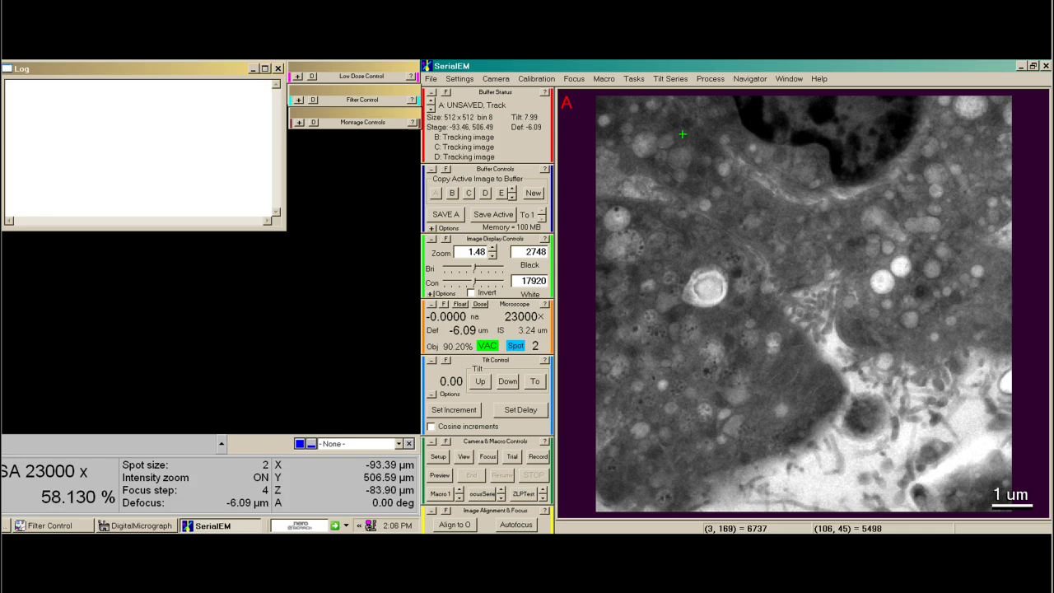
pyautogui.click(534, 381)
pyautogui.write('1')
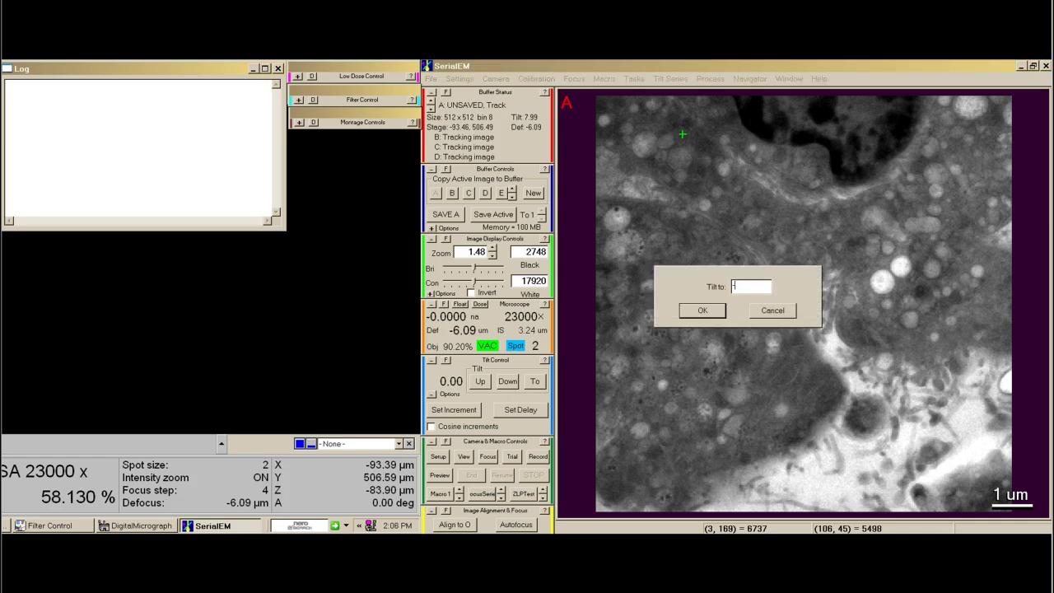
pyautogui.click(700, 310)
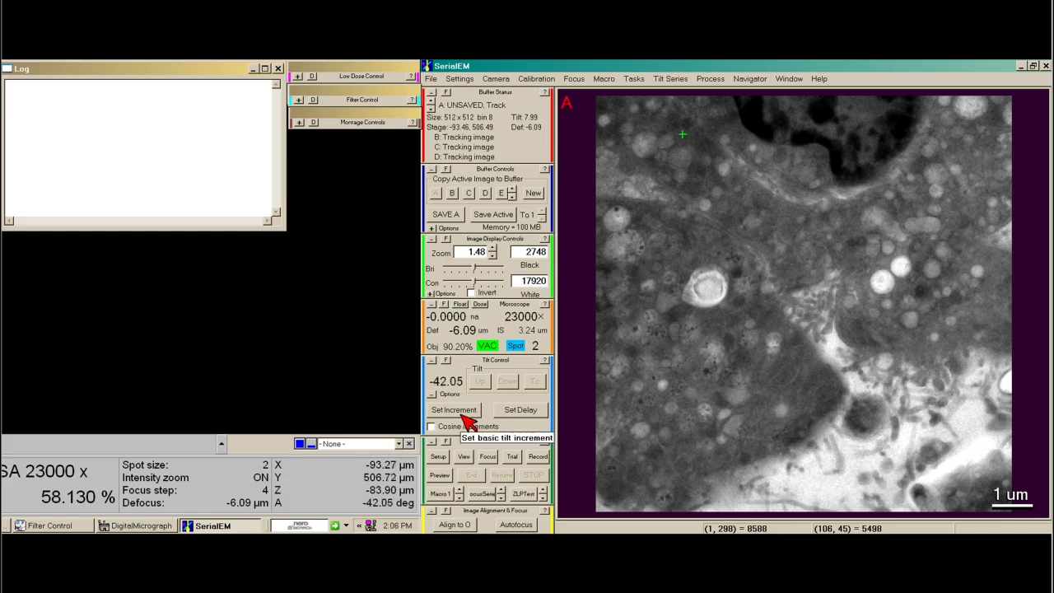
# Fold the tilt options, tilt the stage back to 0 and take a View image
pyautogui.click(432, 394)
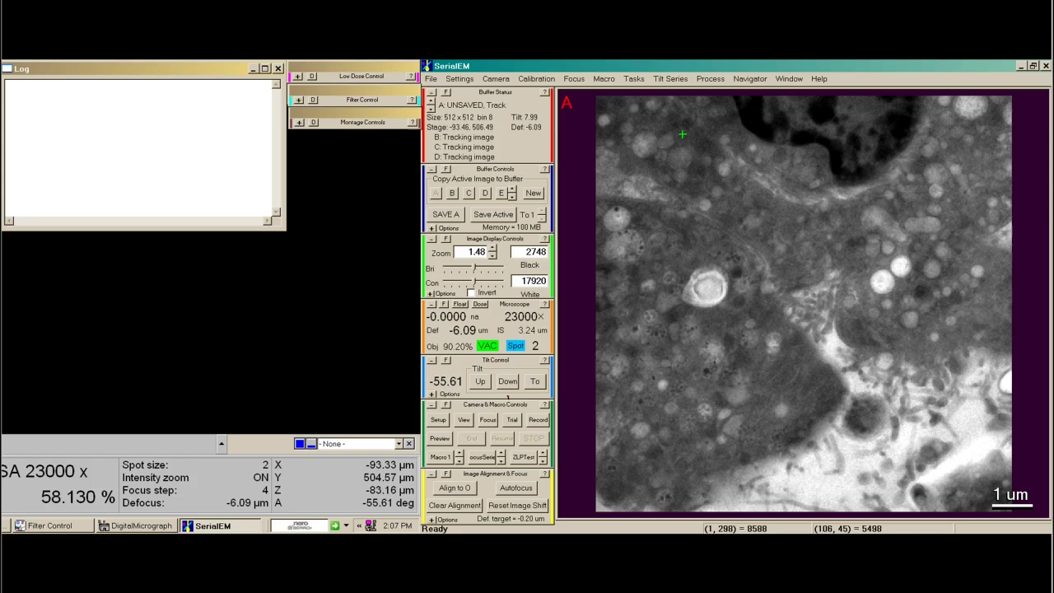
pyautogui.click(534, 381)
pyautogui.write('0')
pyautogui.press('Return')
pyautogui.click(465, 424)
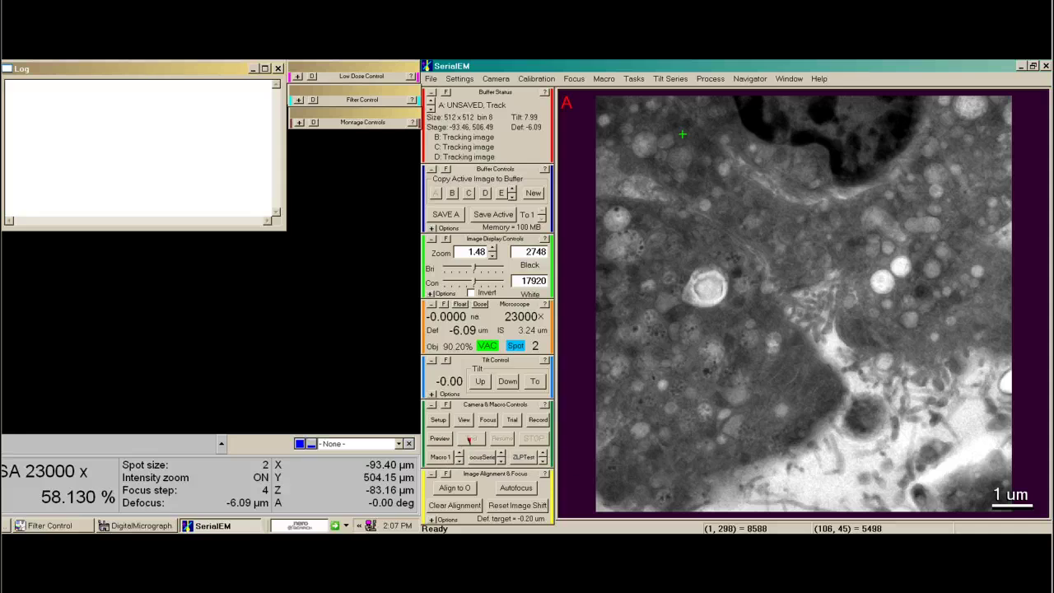
# Open Camera Parameters, move it aside and compare the Trial and Record settings
pyautogui.click(440, 420)
pyautogui.moveTo(623, 163); pyautogui.dragTo(720, 96)
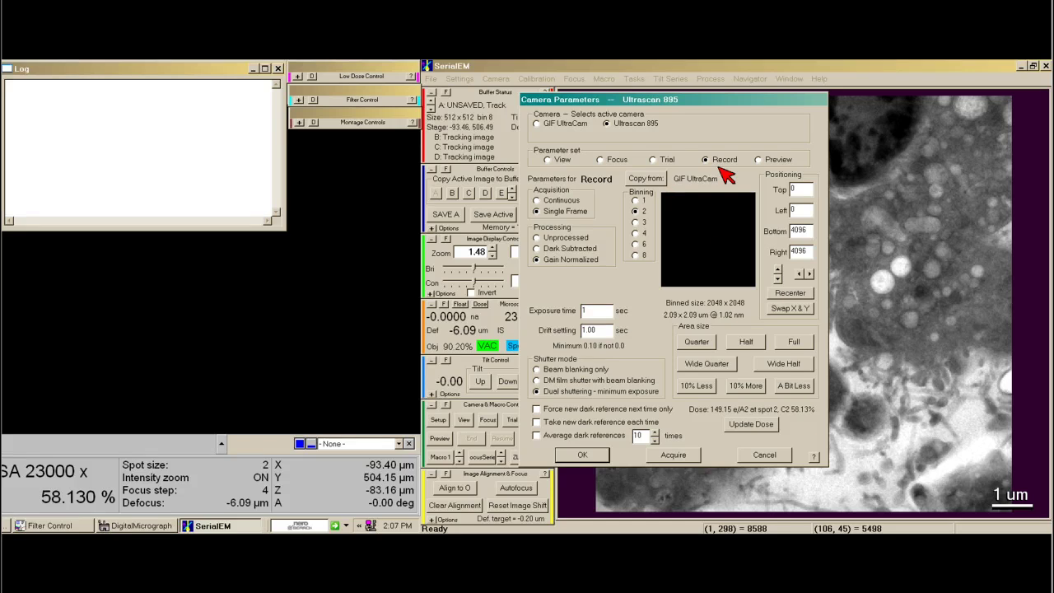
pyautogui.click(658, 161)
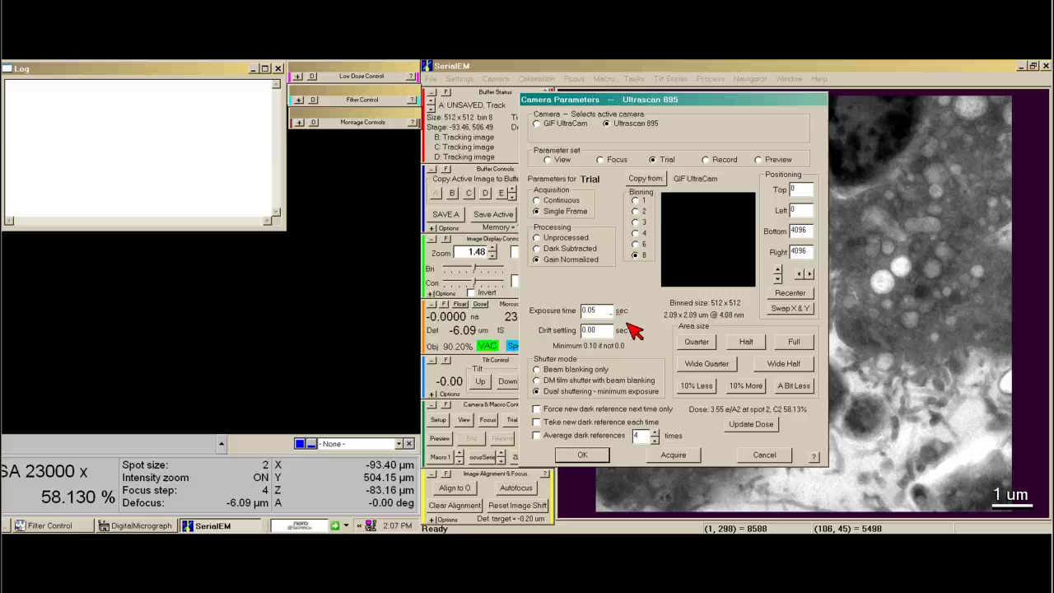
pyautogui.click(721, 161)
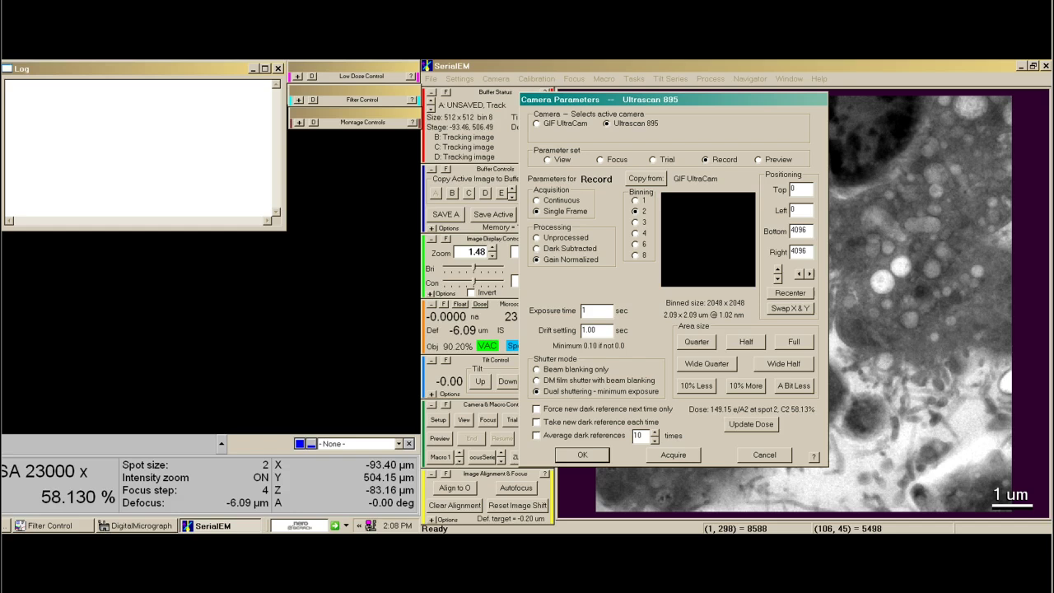
# Try the Quarter, Wide Half, A Bit Less and 10% More areas, then restore Full
pyautogui.click(693, 345)
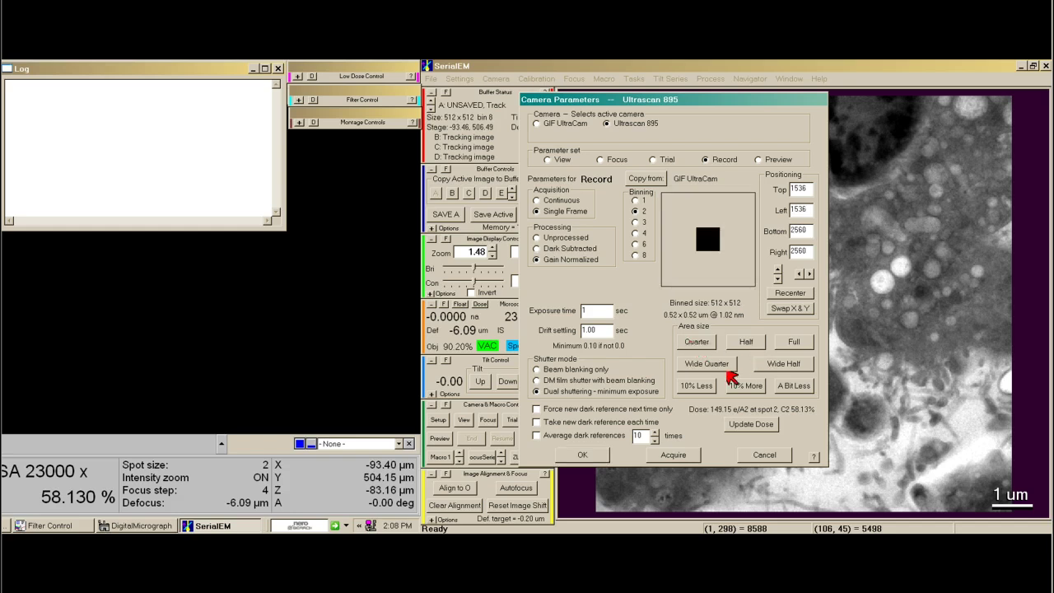
pyautogui.click(729, 370)
pyautogui.click(793, 387)
pyautogui.click(794, 387)
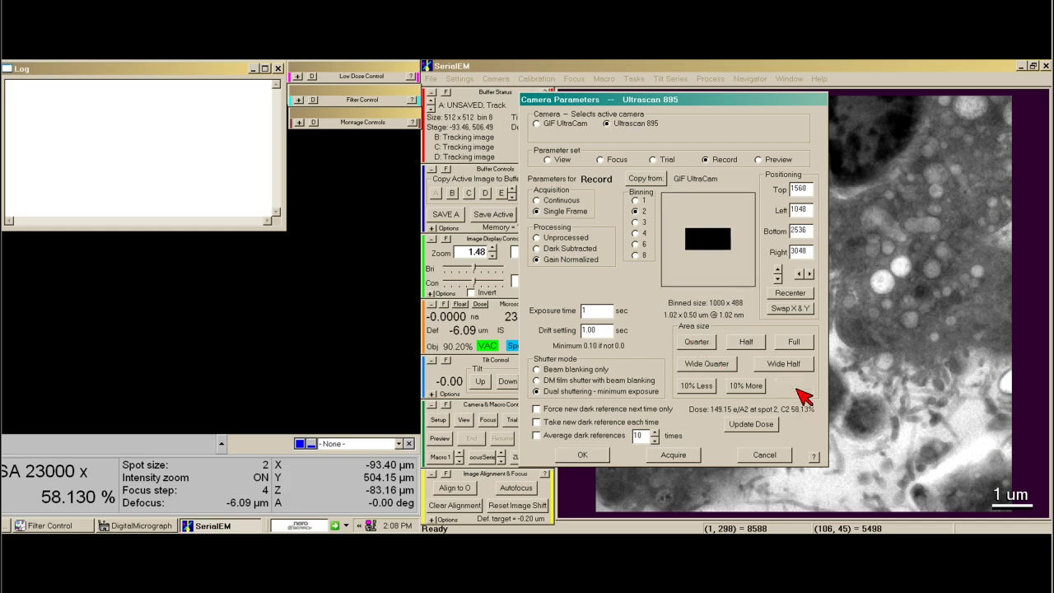
pyautogui.click(794, 387)
pyautogui.click(745, 386)
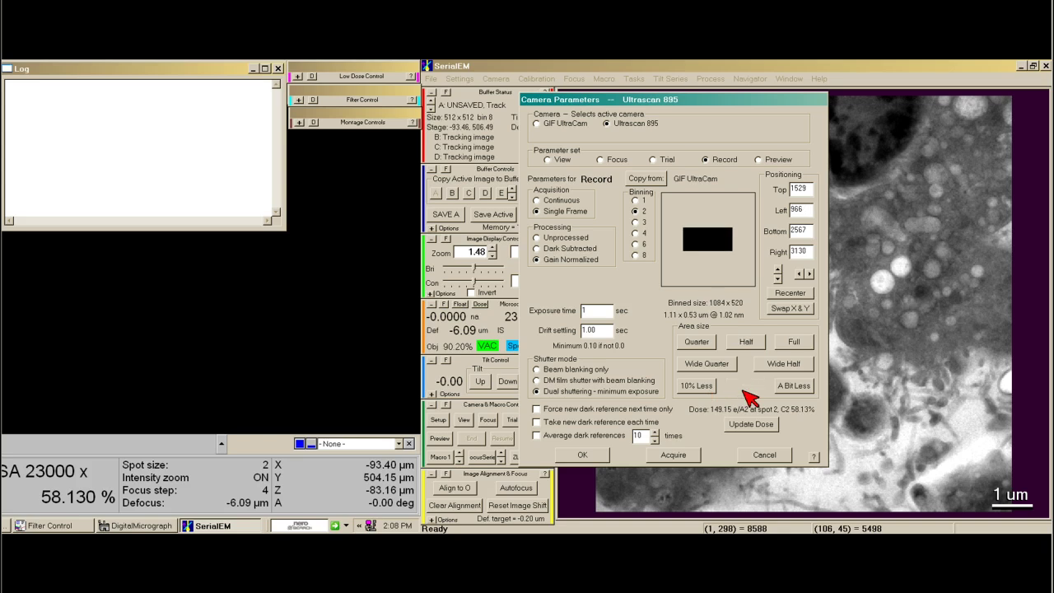
pyautogui.click(746, 386)
pyautogui.click(746, 386)
pyautogui.click(745, 386)
pyautogui.click(794, 342)
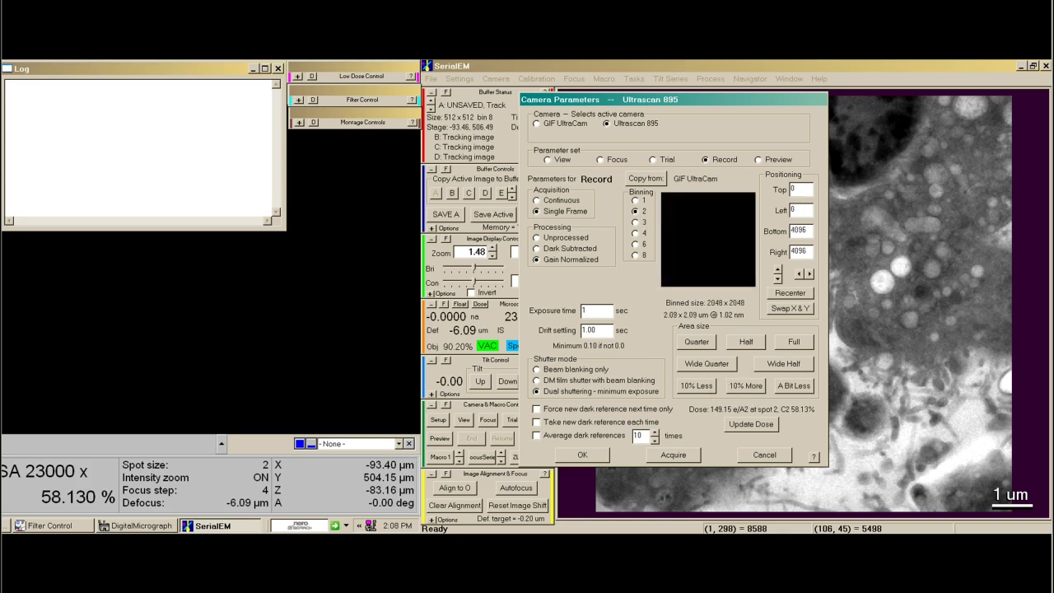
# Accept the camera settings, rearrange the panels, run autofocus and reset image shift to zero
pyautogui.click(584, 455)
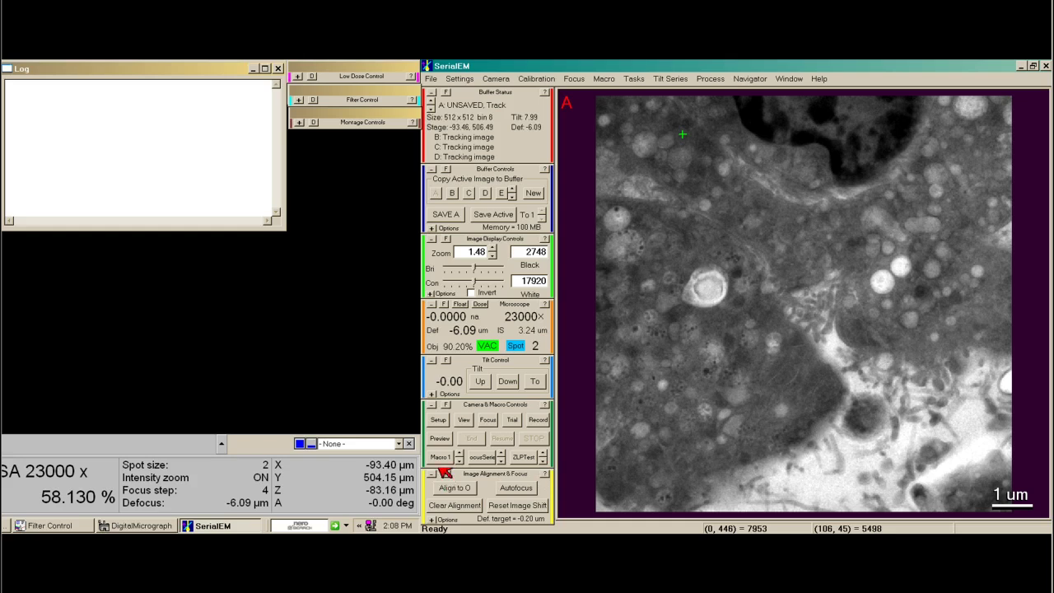
pyautogui.click(432, 404)
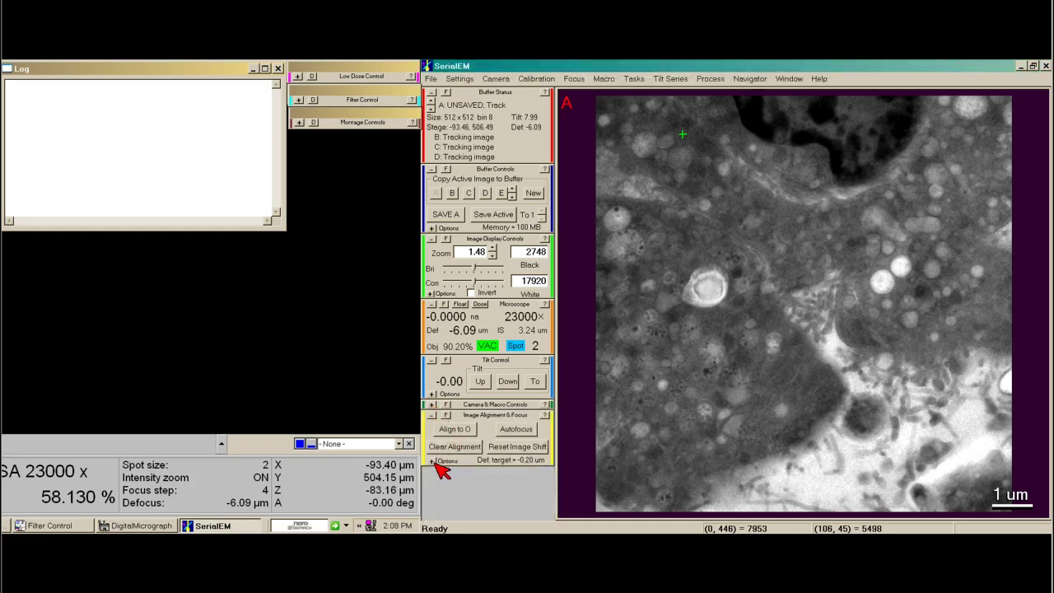
pyautogui.click(432, 461)
pyautogui.click(431, 360)
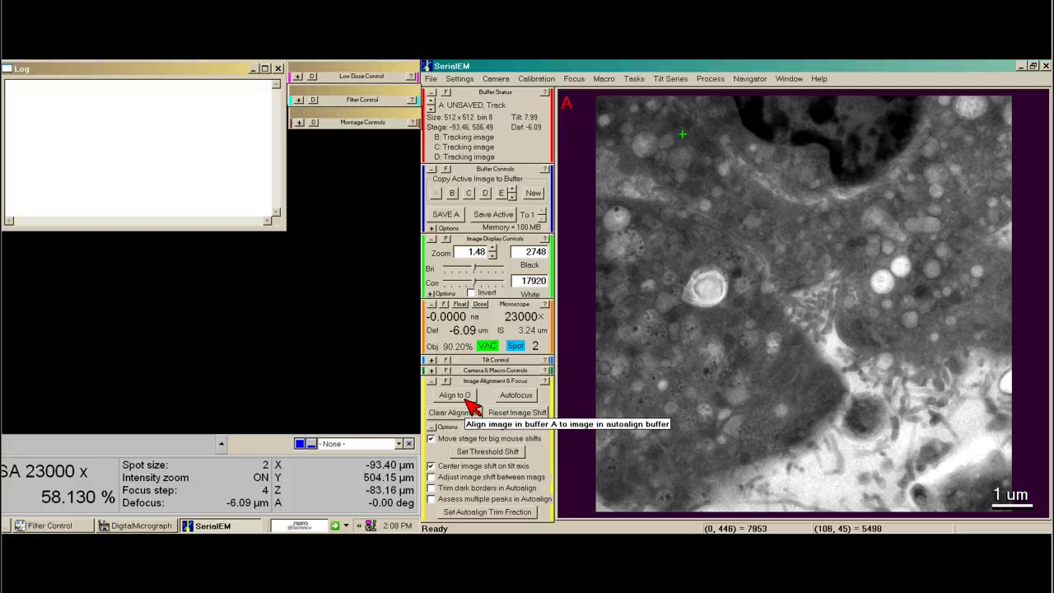
pyautogui.click(511, 397)
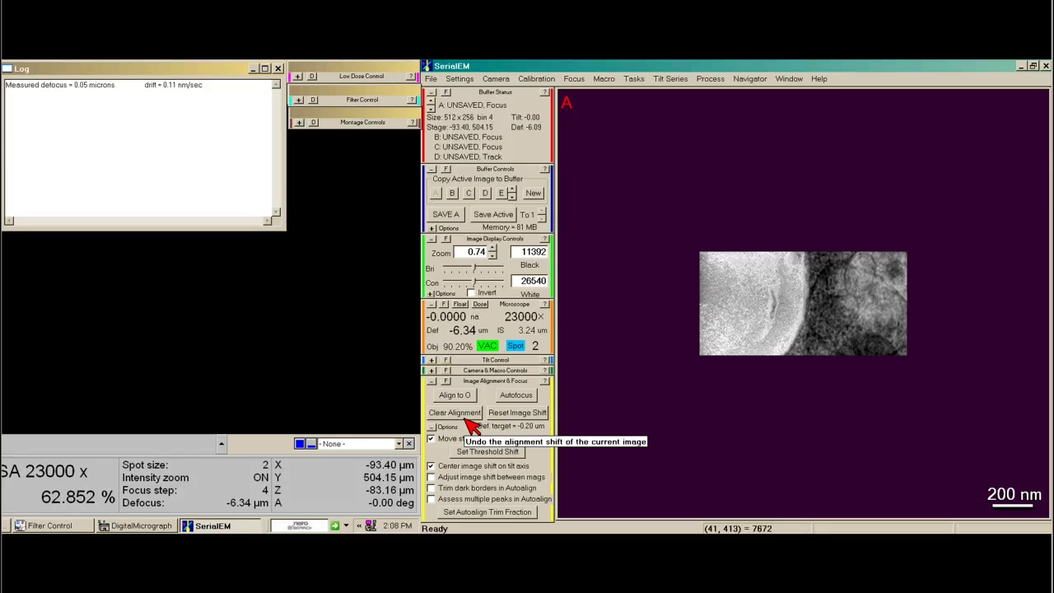
pyautogui.click(532, 413)
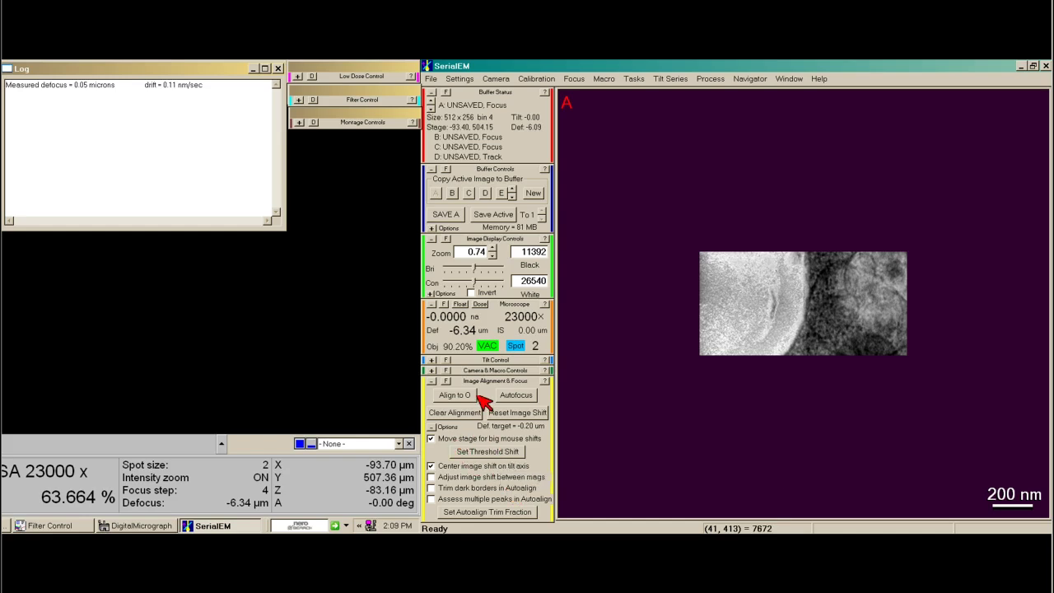
# Take a Record image, shift it to centre a light vesicle, and Record again
pyautogui.click(432, 370)
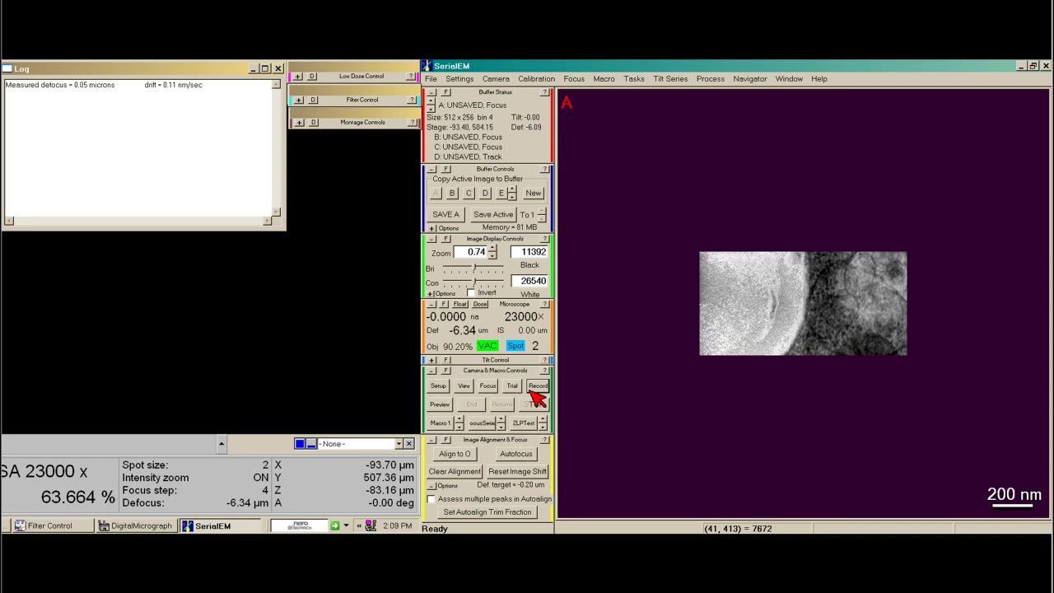
pyautogui.click(538, 385)
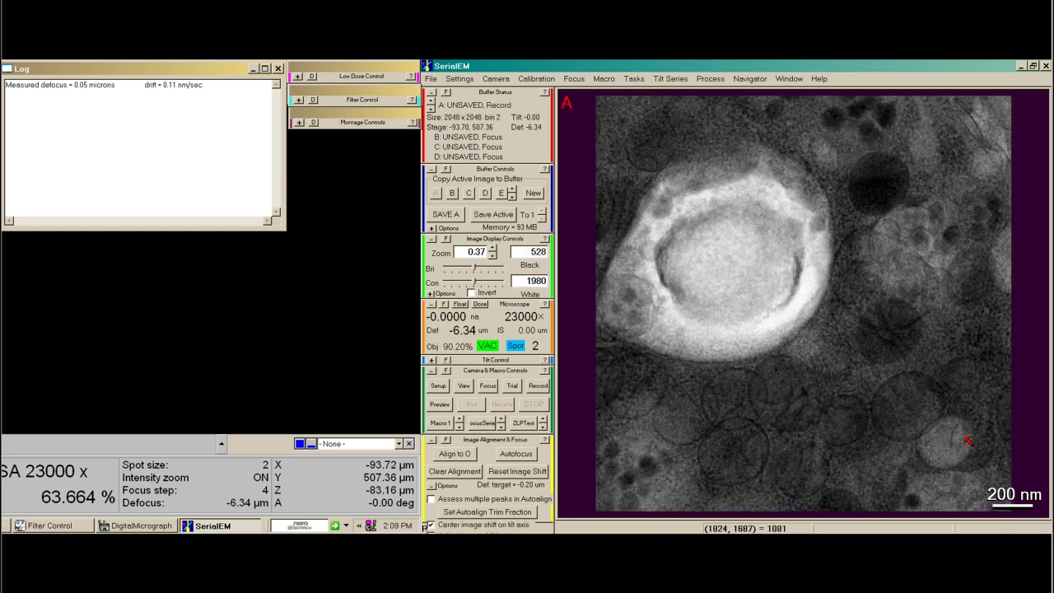
pyautogui.moveTo(968, 441); pyautogui.dragTo(730, 214)
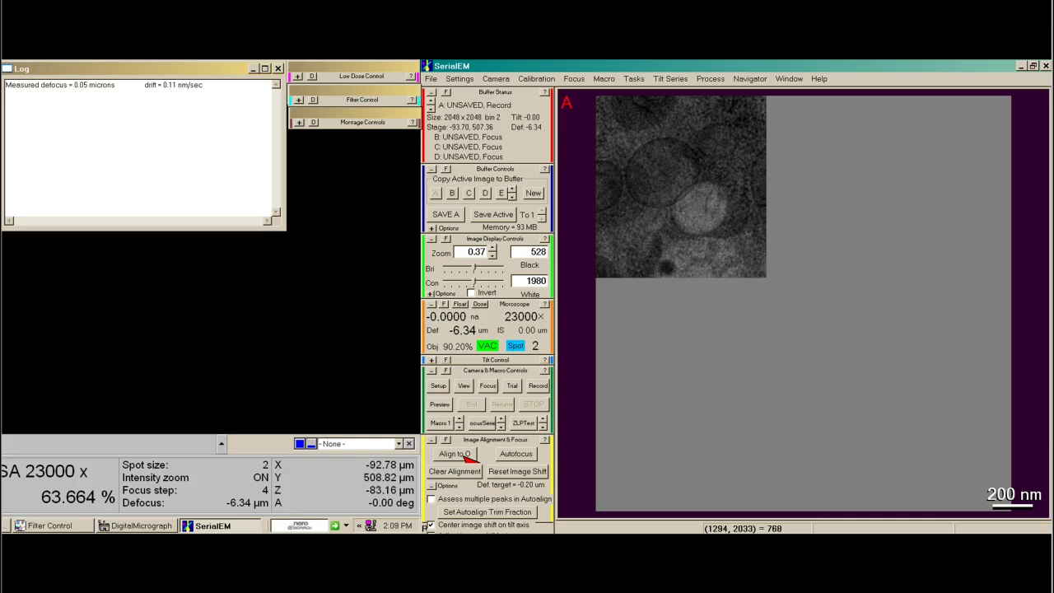
pyautogui.click(536, 386)
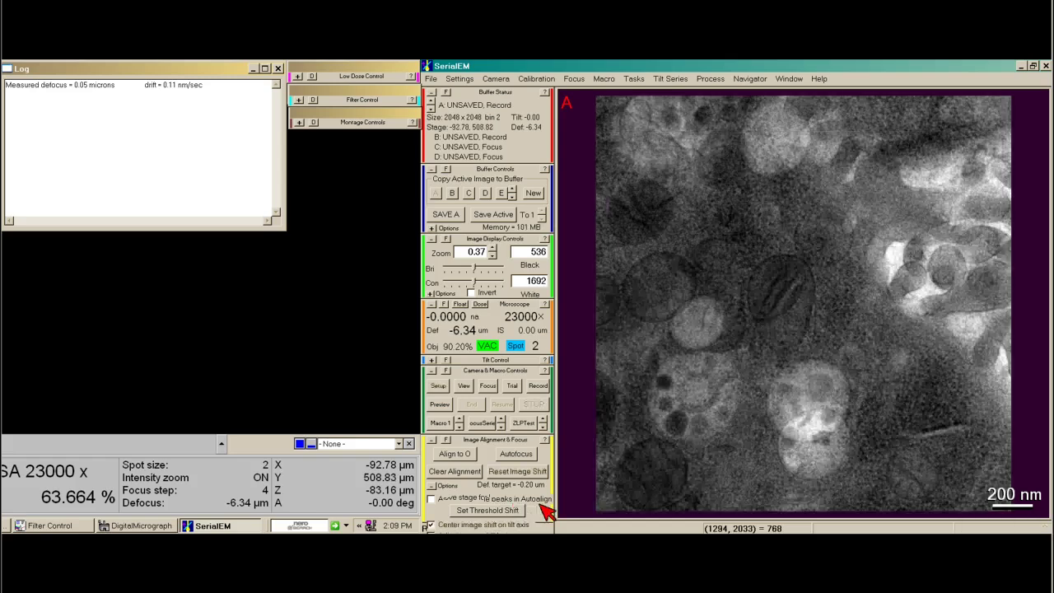
# Accept a 0.40 stage-shift threshold fraction and collapse the camera and alignment panels
pyautogui.click(515, 510)
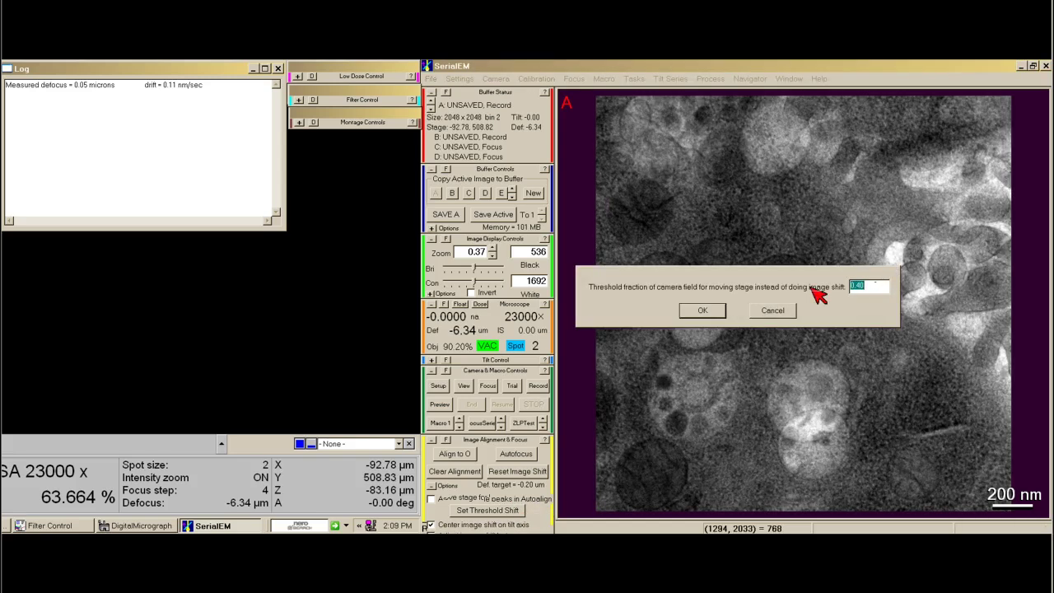
pyautogui.click(713, 314)
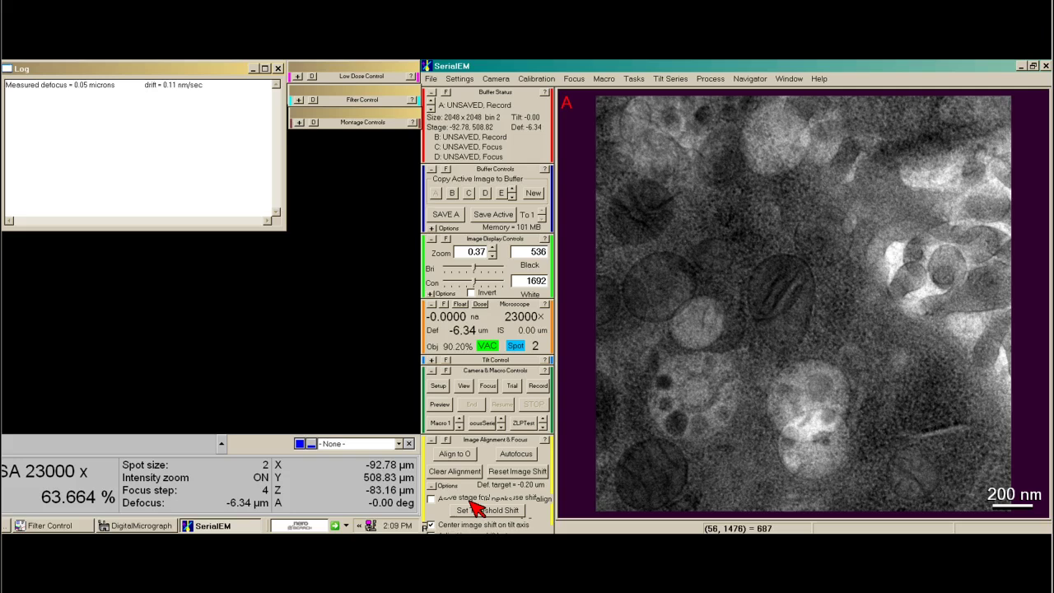
pyautogui.click(431, 371)
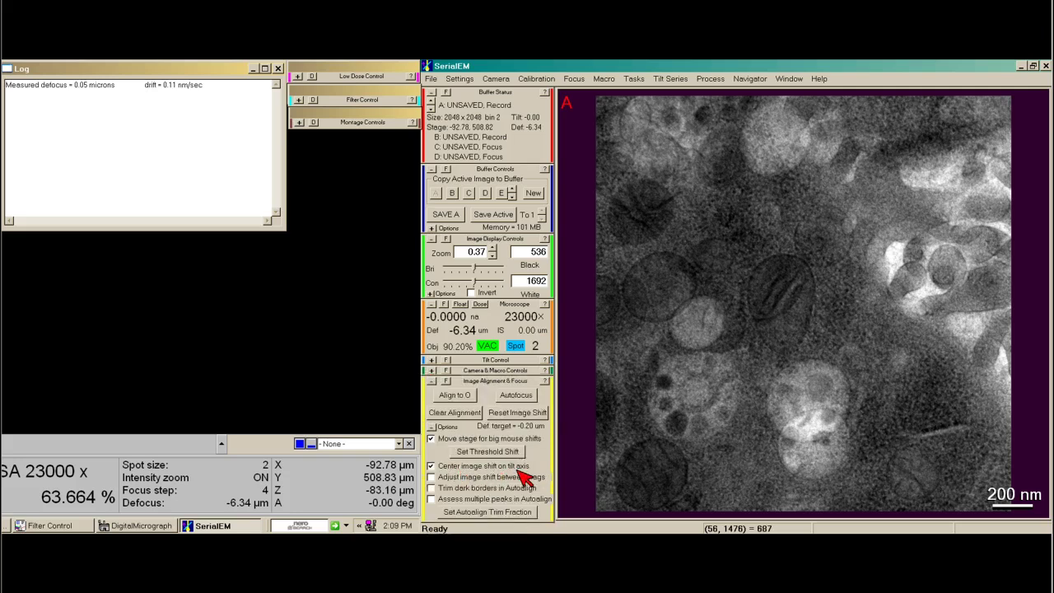
pyautogui.click(431, 427)
pyautogui.click(432, 369)
# Expand Tilt and Montage Controls and set up a new montage with 2 pieces in X
pyautogui.click(431, 359)
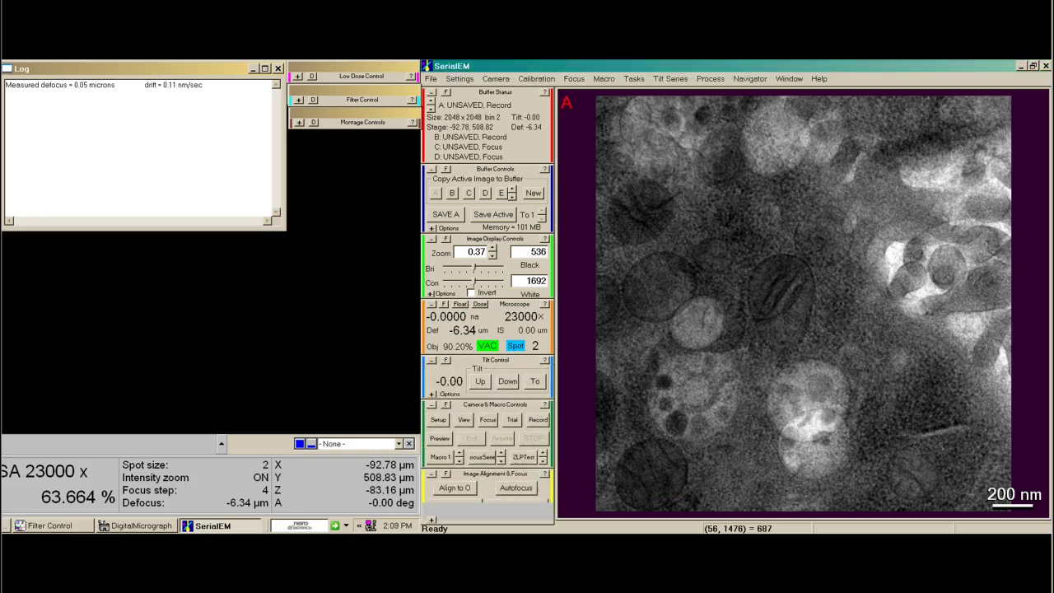
pyautogui.click(300, 122)
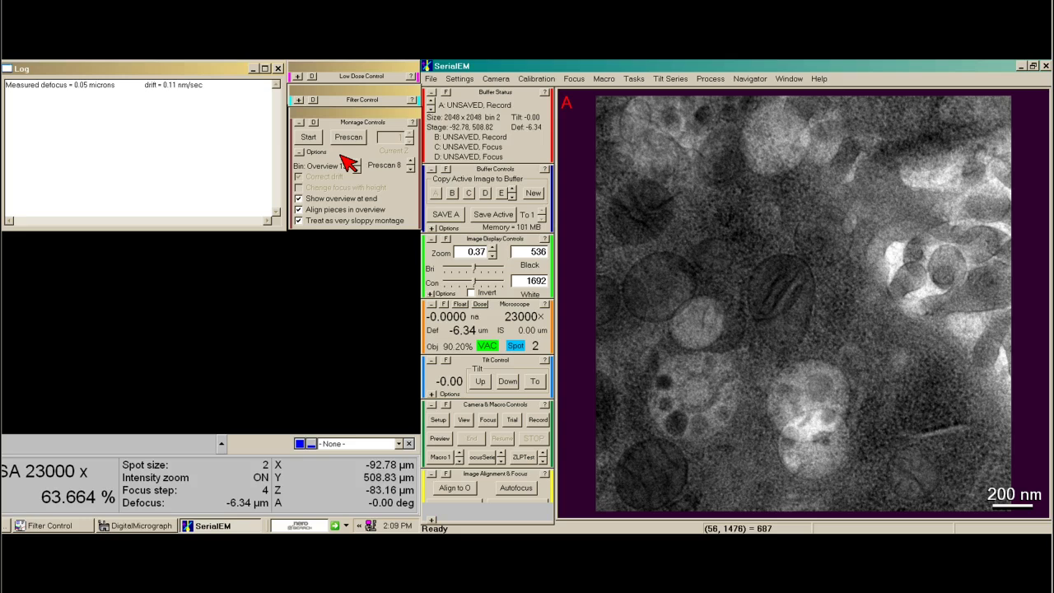
pyautogui.click(431, 78)
pyautogui.click(449, 111)
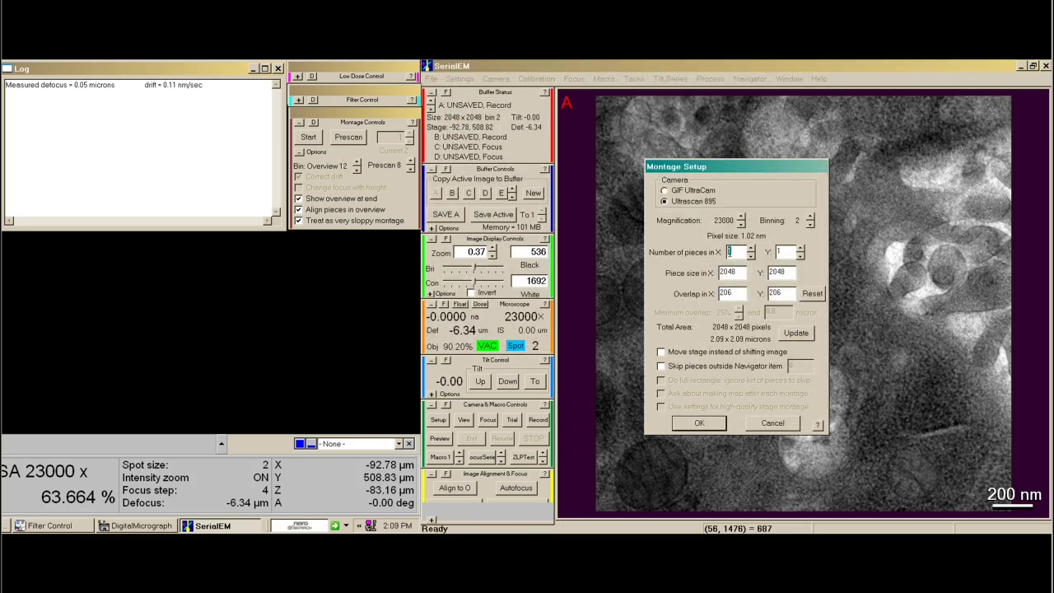
pyautogui.write('2')
pyautogui.click(723, 427)
# Accept the montage file properties and save the file as testmontage
pyautogui.click(724, 462)
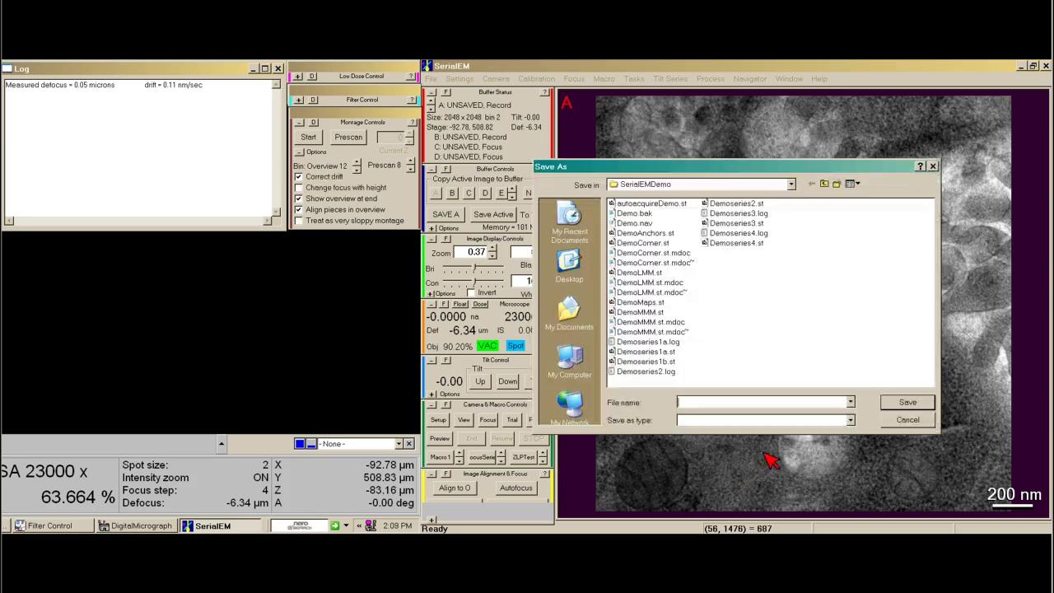
pyautogui.write('testmontage.')
pyautogui.press('Return')
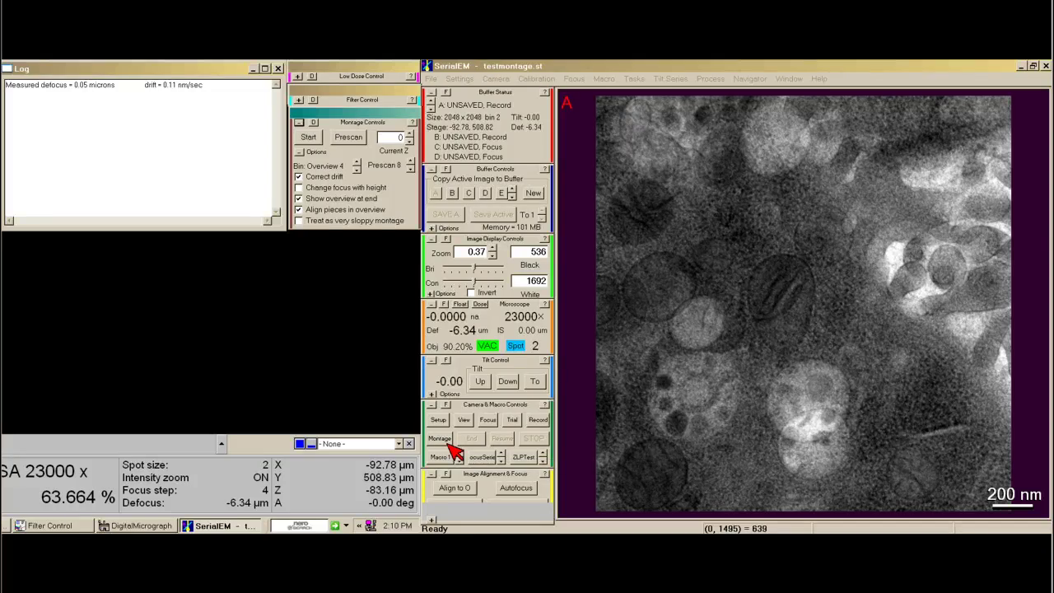
# Close testmontage.st, expand Filter and Low Dose Control, and drag the Filter window left
pyautogui.click(429, 78)
pyautogui.click(458, 140)
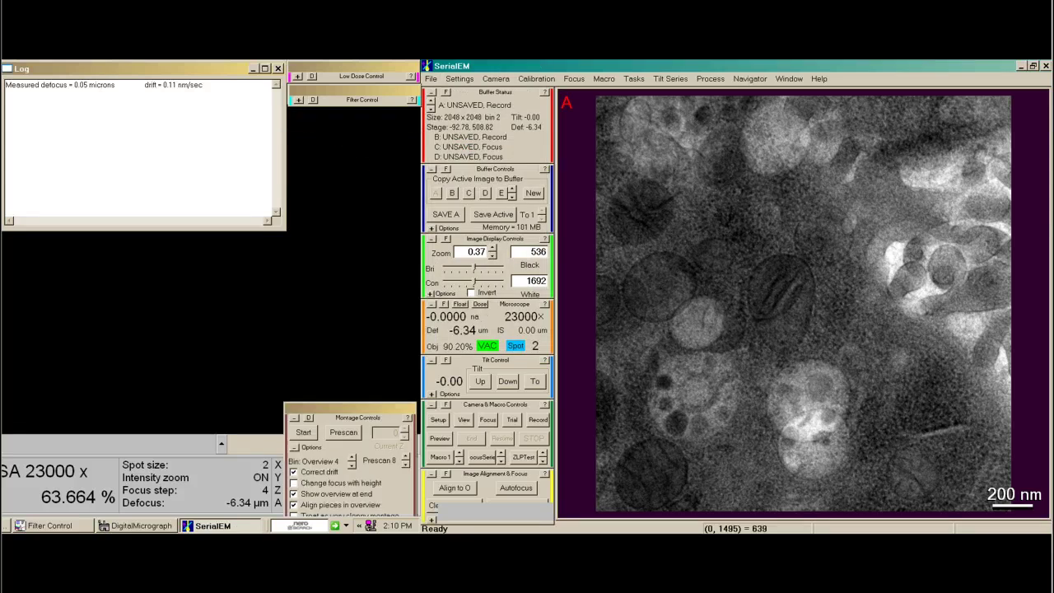
pyautogui.click(299, 100)
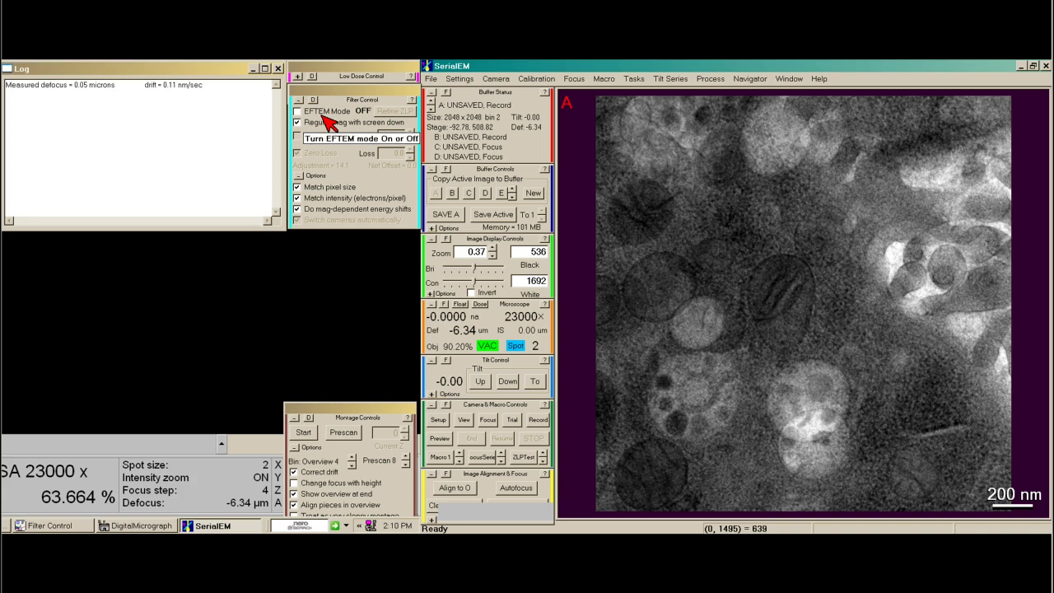
pyautogui.click(338, 98)
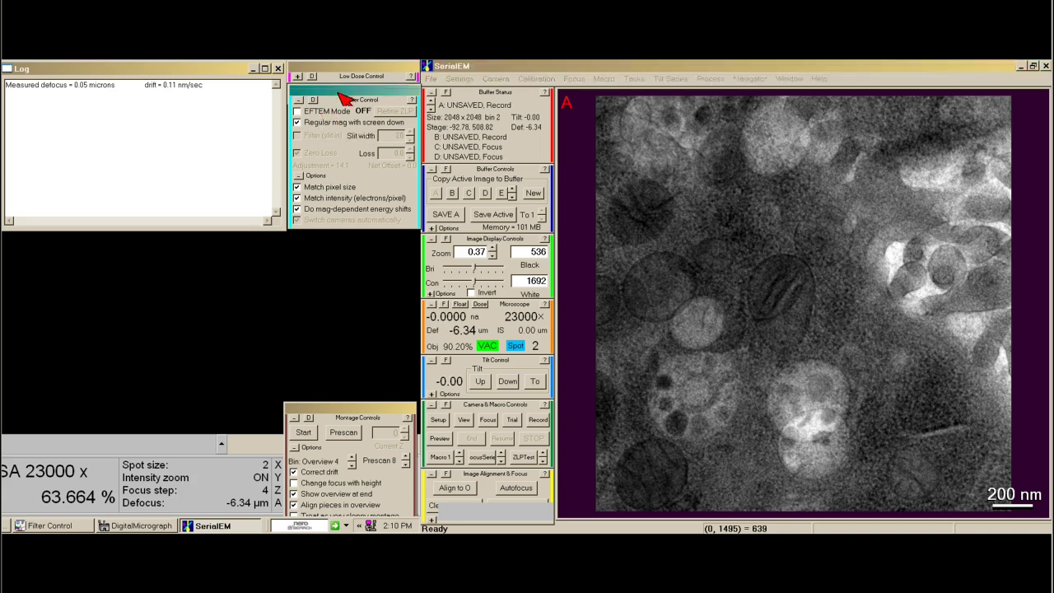
pyautogui.moveTo(348, 276); pyautogui.dragTo(336, 268)
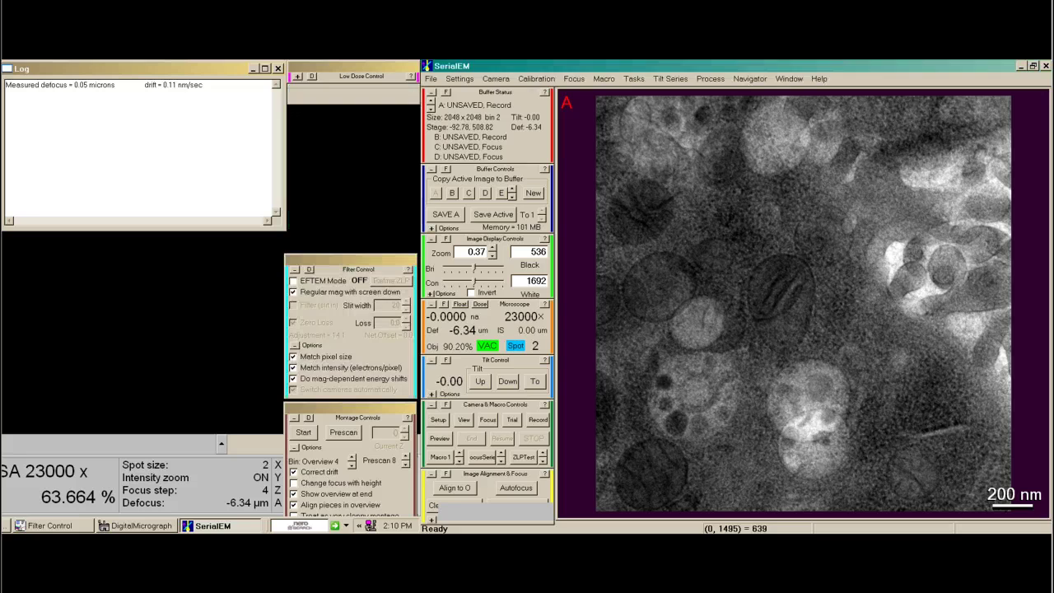
pyautogui.click(300, 77)
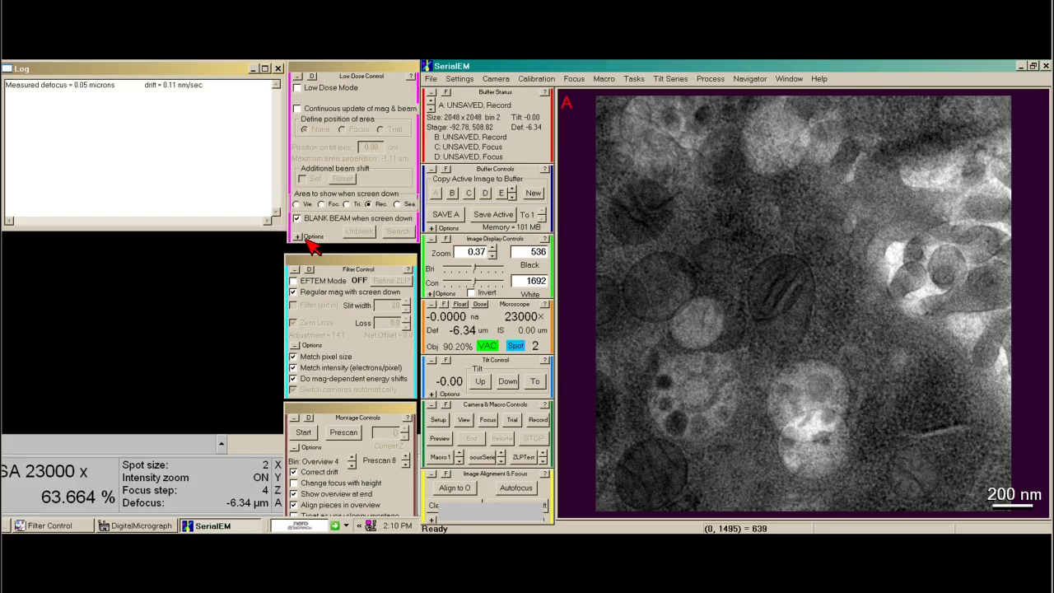
pyautogui.moveTo(346, 266); pyautogui.dragTo(209, 250)
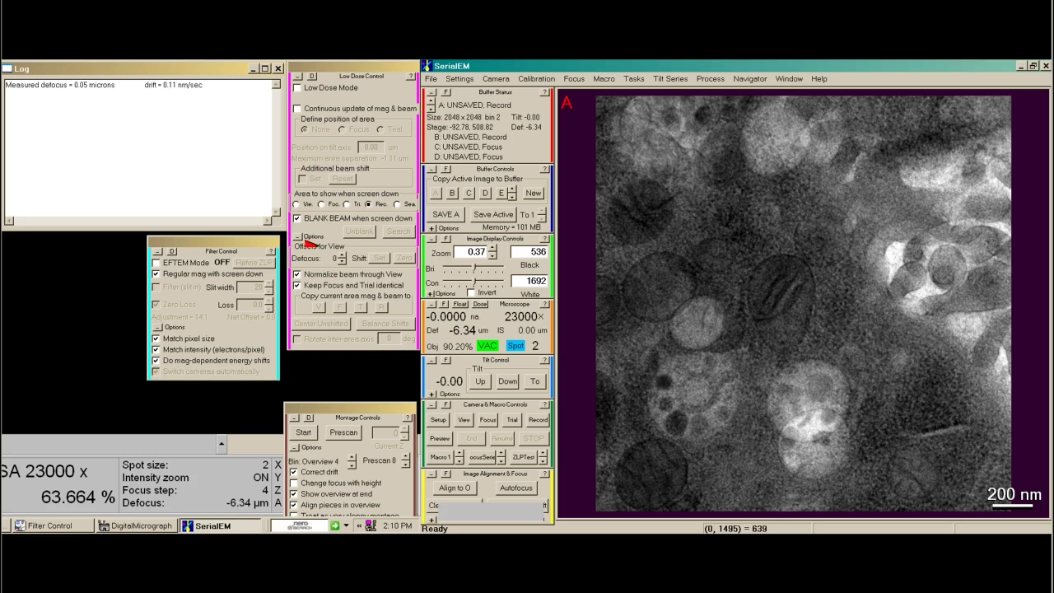
# Browse the File, Settings and Camera menus, then reopen the Camera menu
pyautogui.click(430, 78)
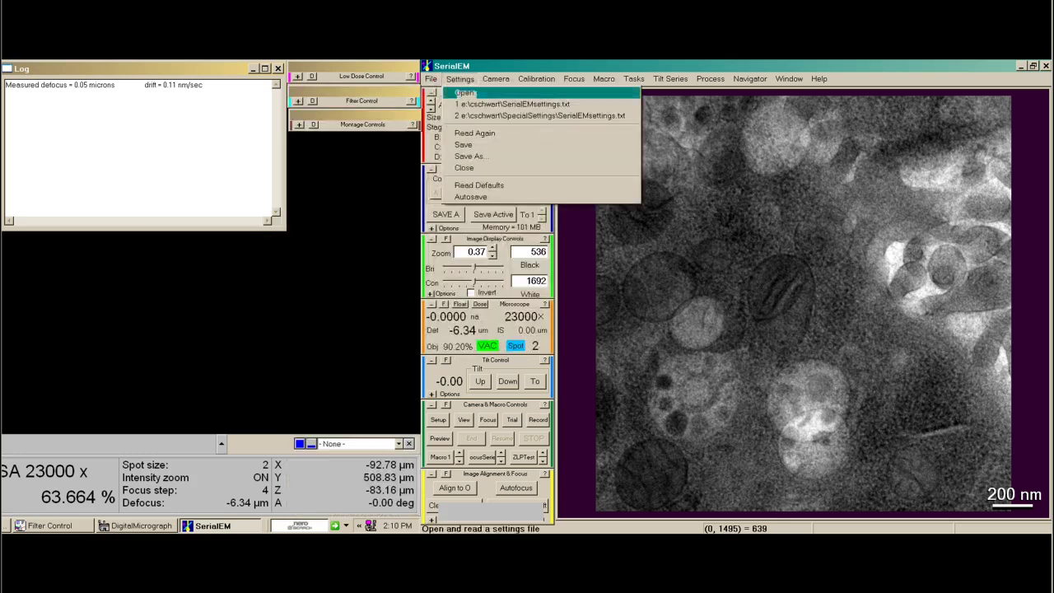
pyautogui.moveTo(433, 78)
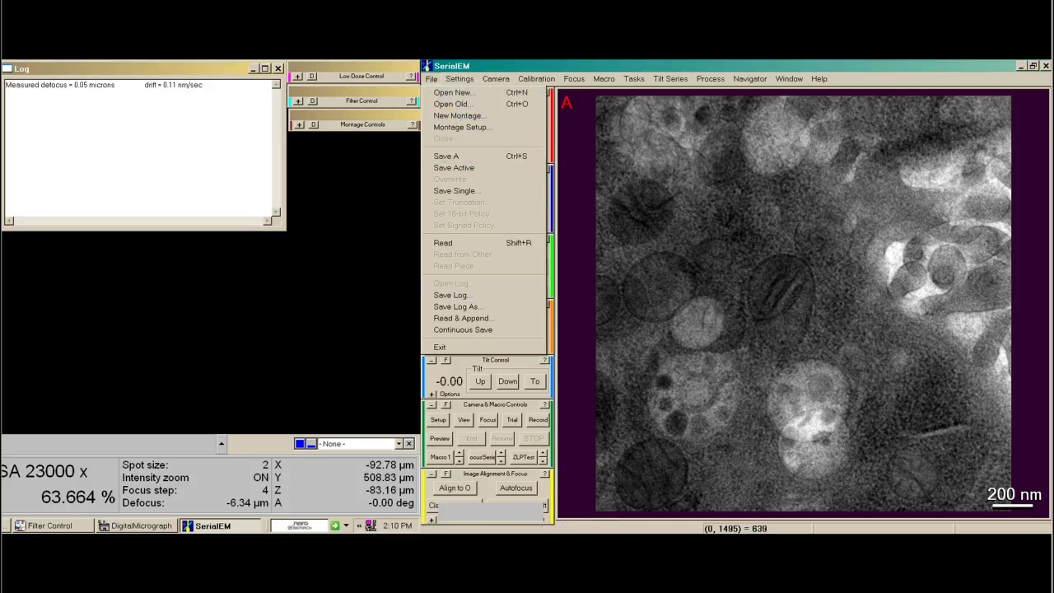
pyautogui.moveTo(470, 78)
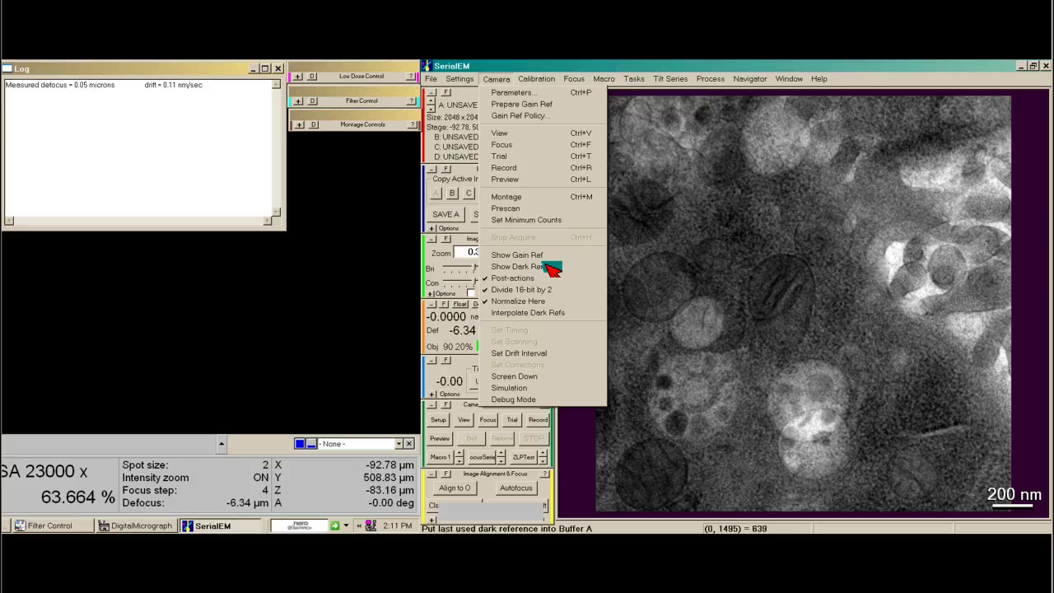
pyautogui.press('Escape')
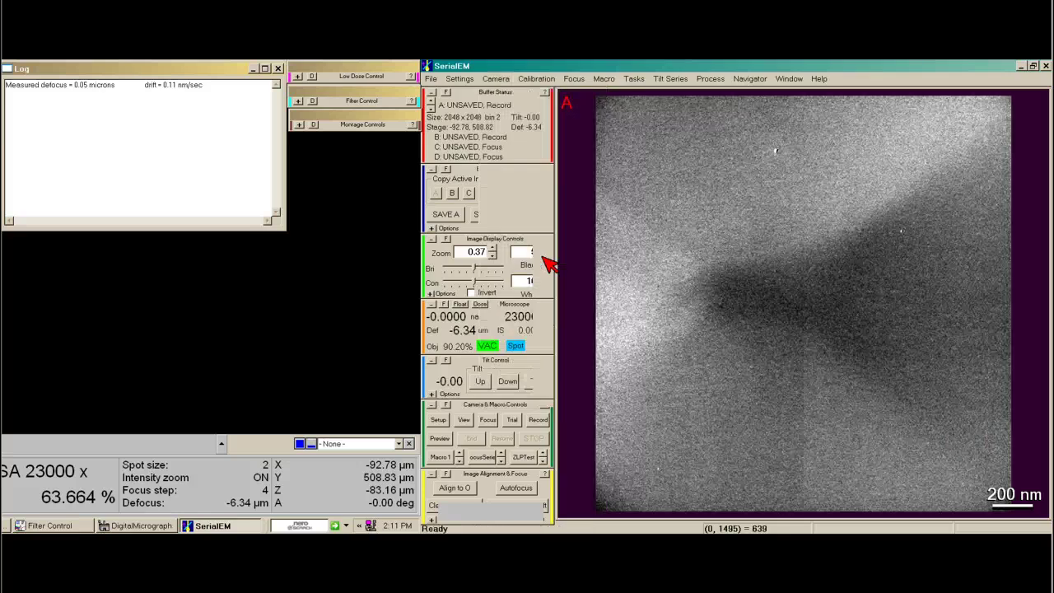
pyautogui.click(497, 78)
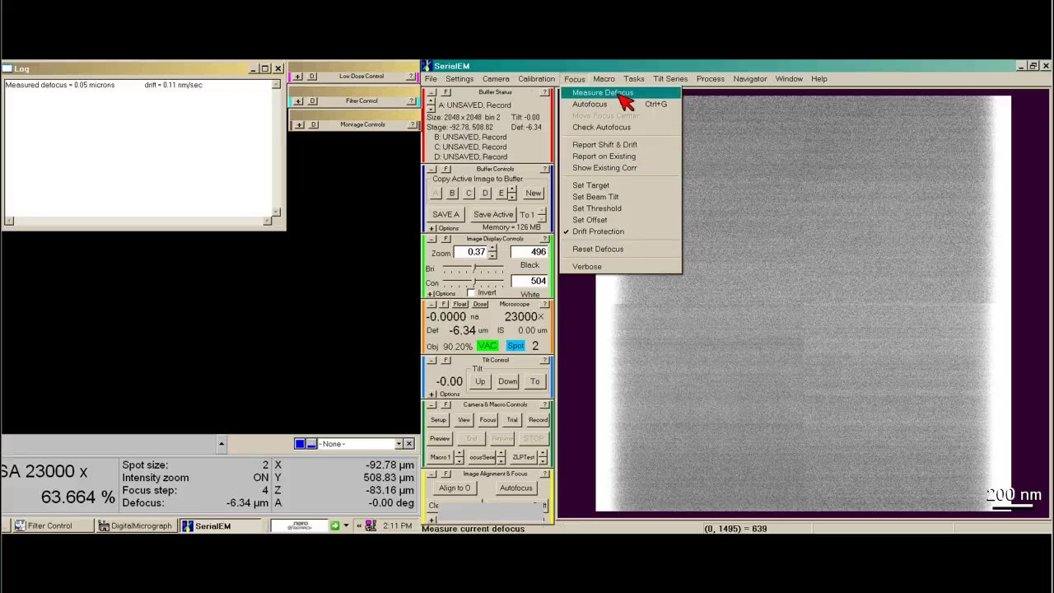
# Measure image shift and drift, then set the autofocus target defocus to -6 microns
pyautogui.click(648, 148)
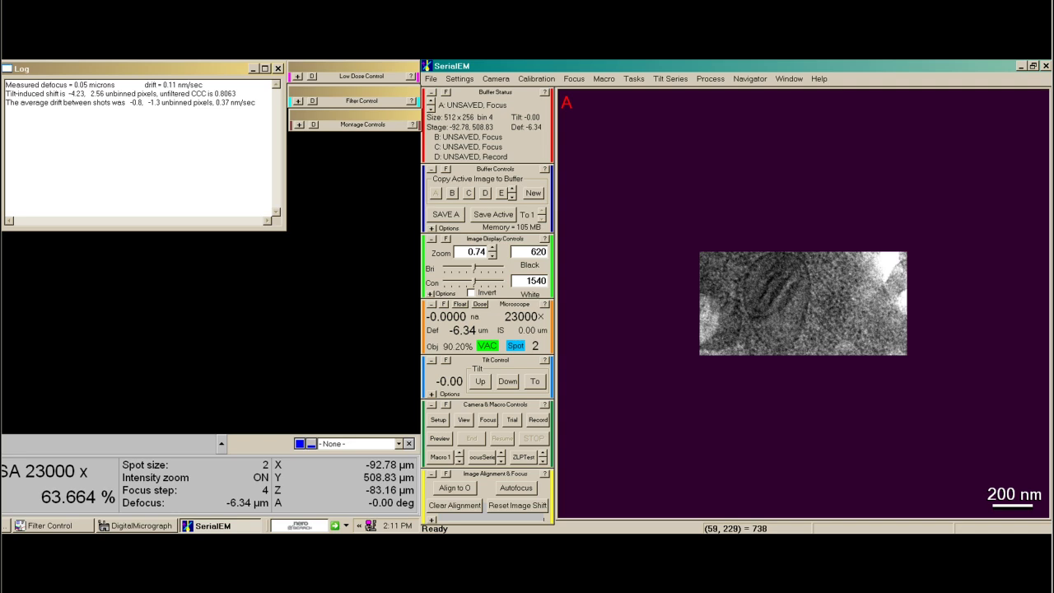
pyautogui.click(574, 78)
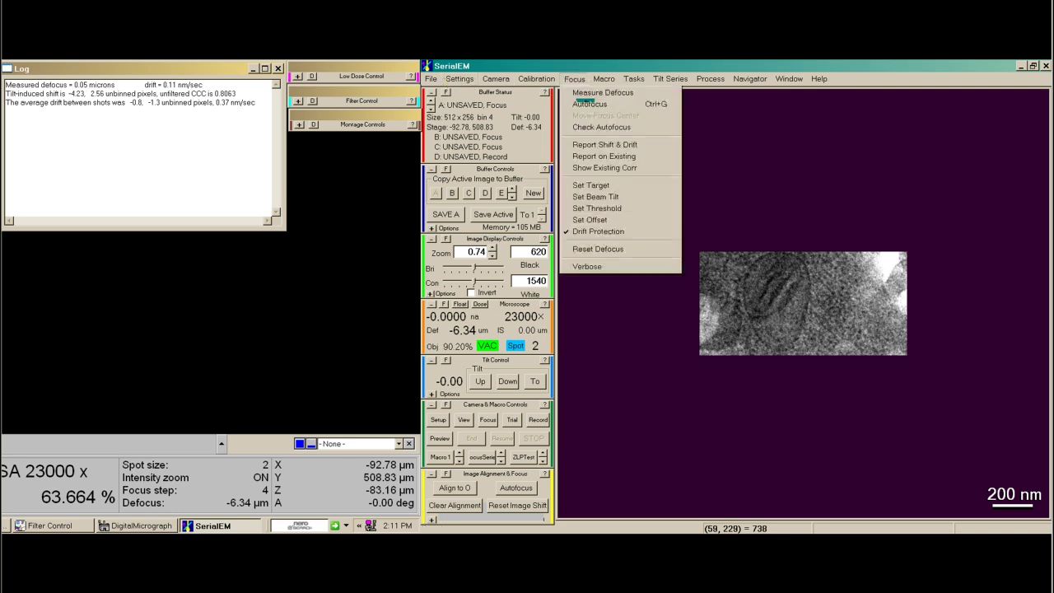
pyautogui.click(634, 192)
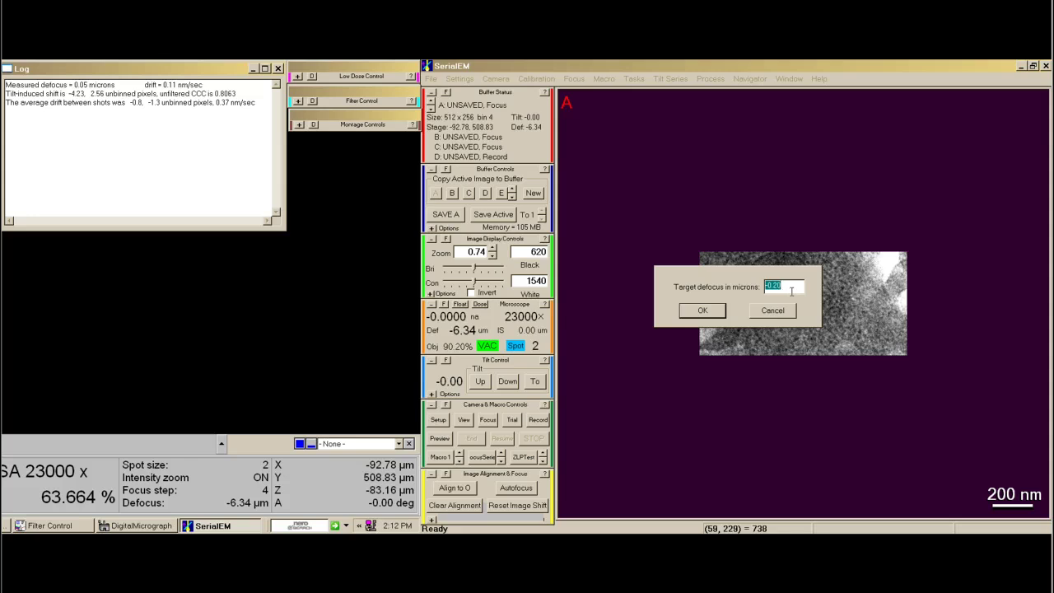
pyautogui.press('BackSpace')
pyautogui.write('-0')
pyautogui.click(702, 310)
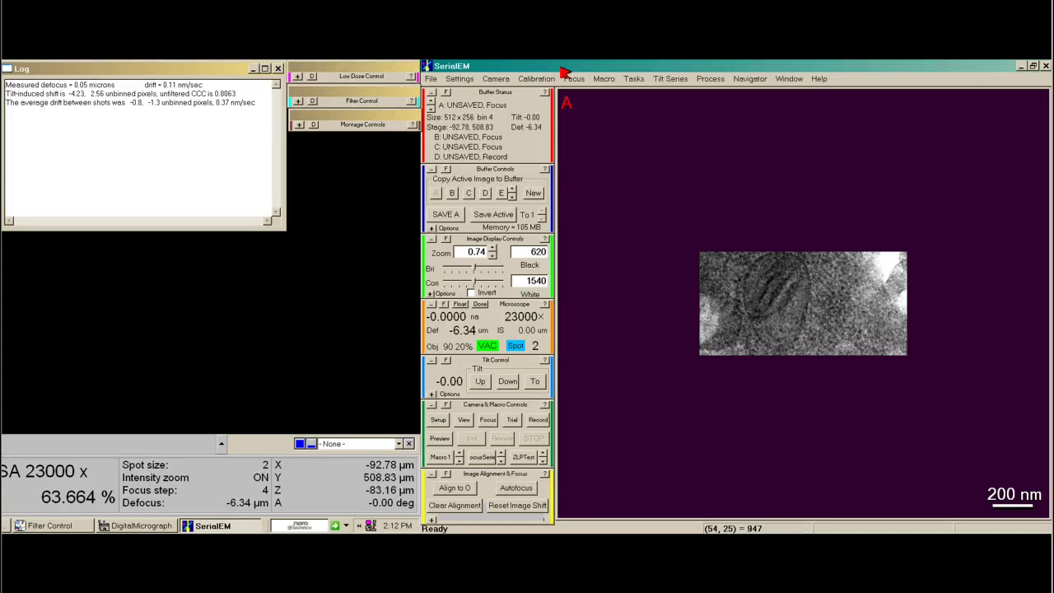
pyautogui.click(604, 78)
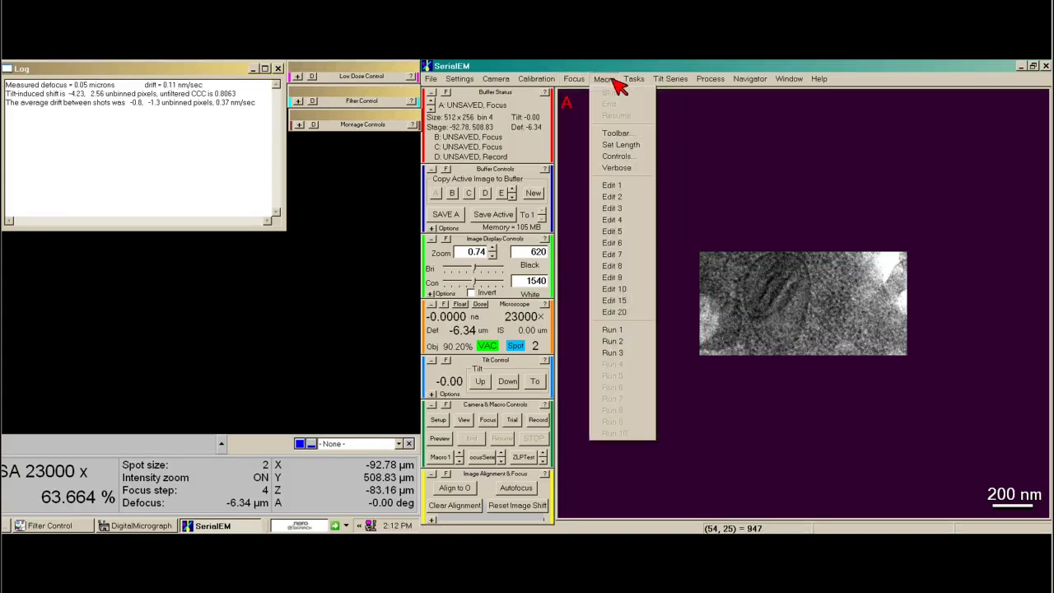
pyautogui.click(619, 186)
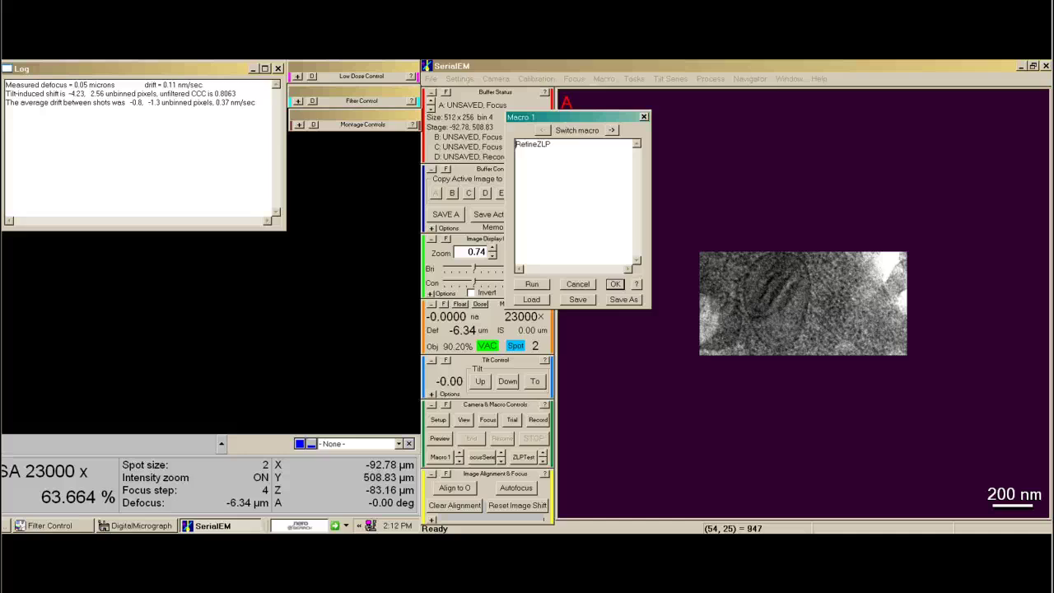
pyautogui.click(611, 130)
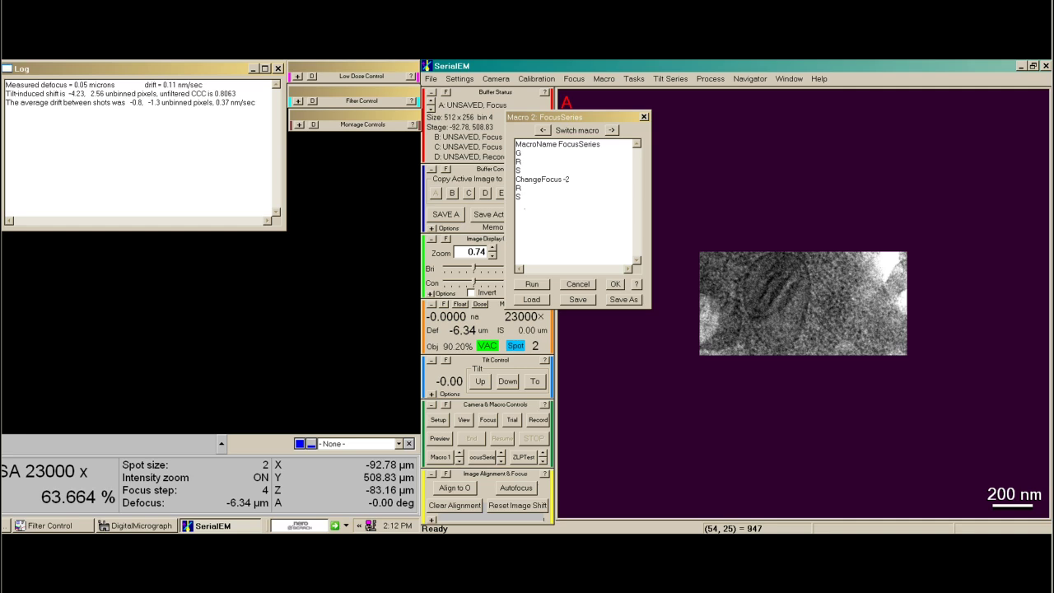
pyautogui.click(637, 283)
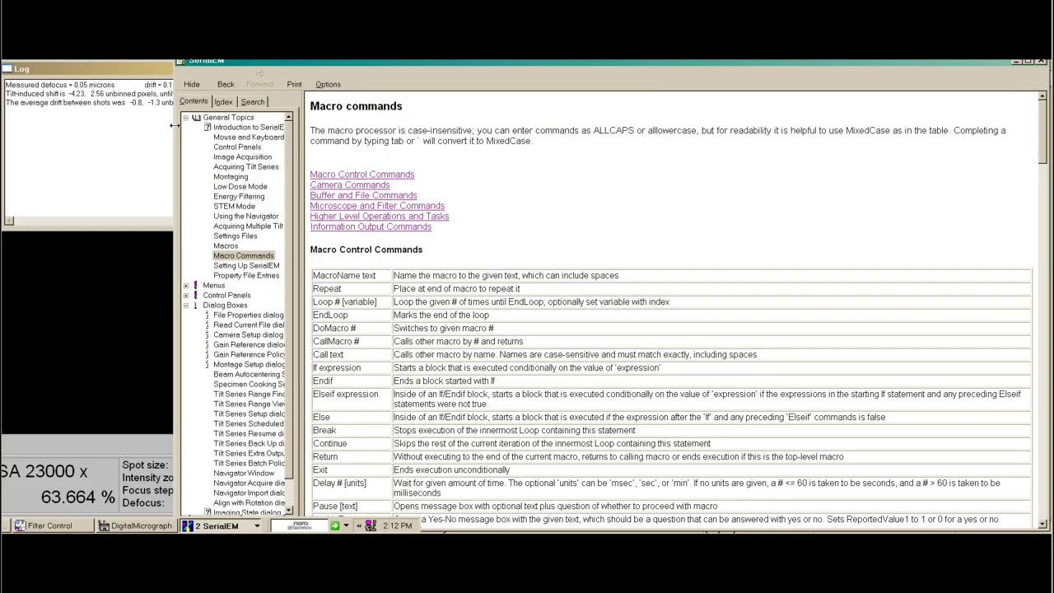
pyautogui.moveTo(175, 125); pyautogui.dragTo(445, 128)
pyautogui.scroll(-3, 777, 321)
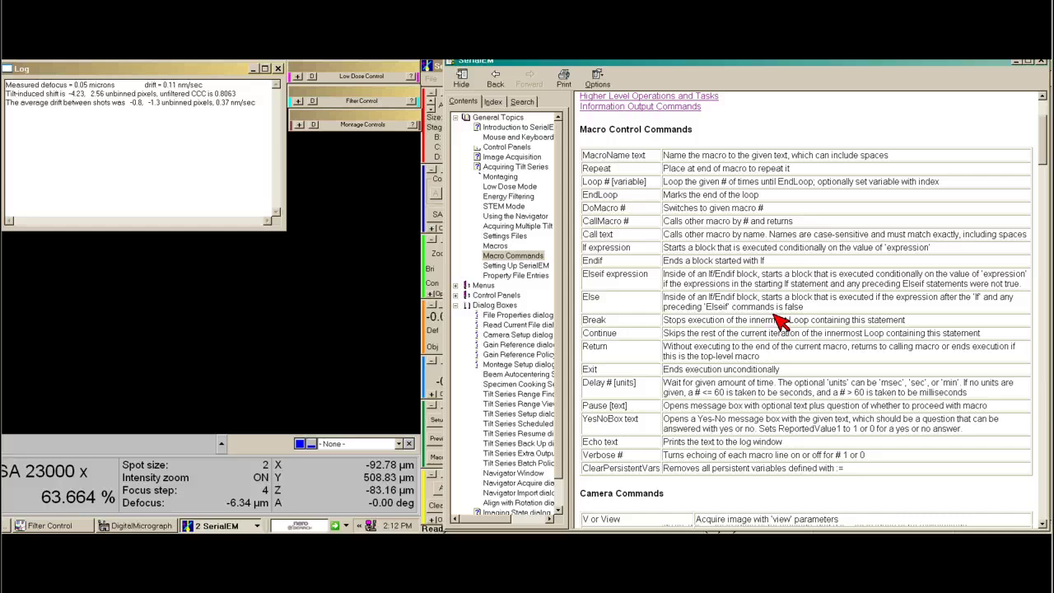
pyautogui.scroll(-10, 778, 321)
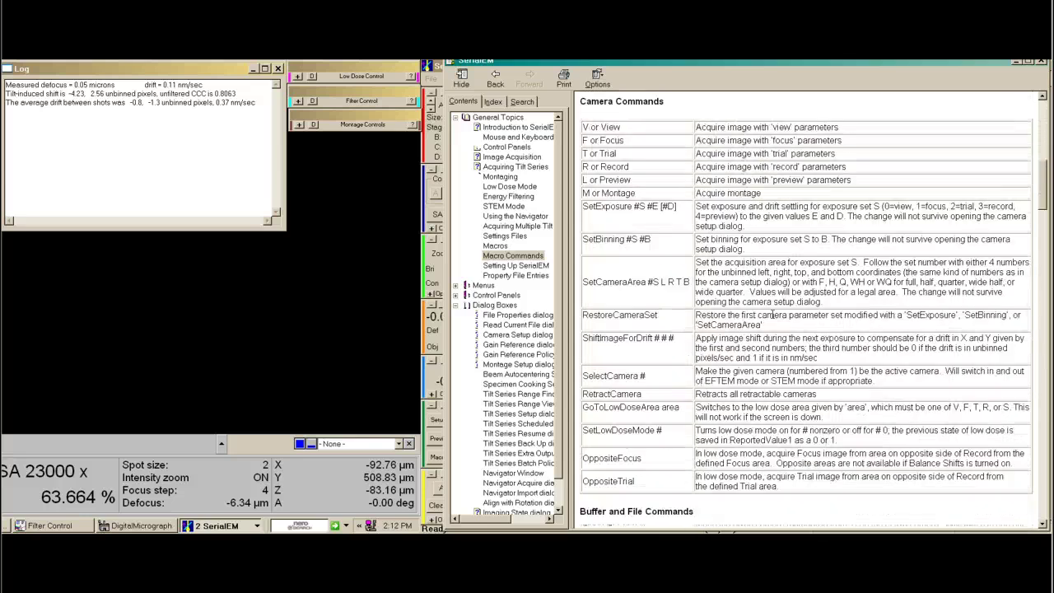
pyautogui.scroll(-3, 773, 316)
pyautogui.scroll(-6, 773, 317)
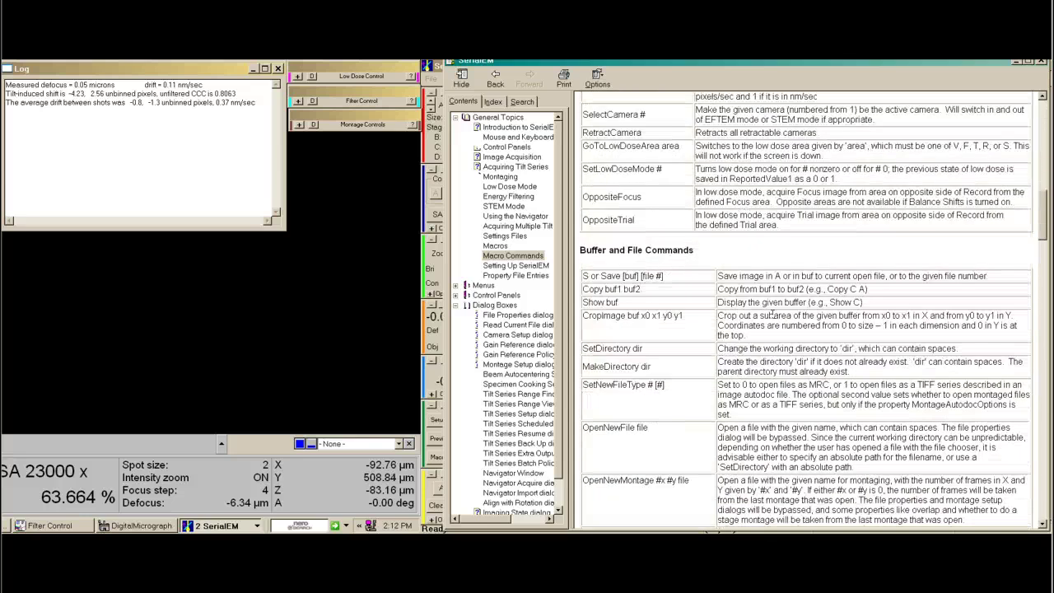
pyautogui.click(1041, 61)
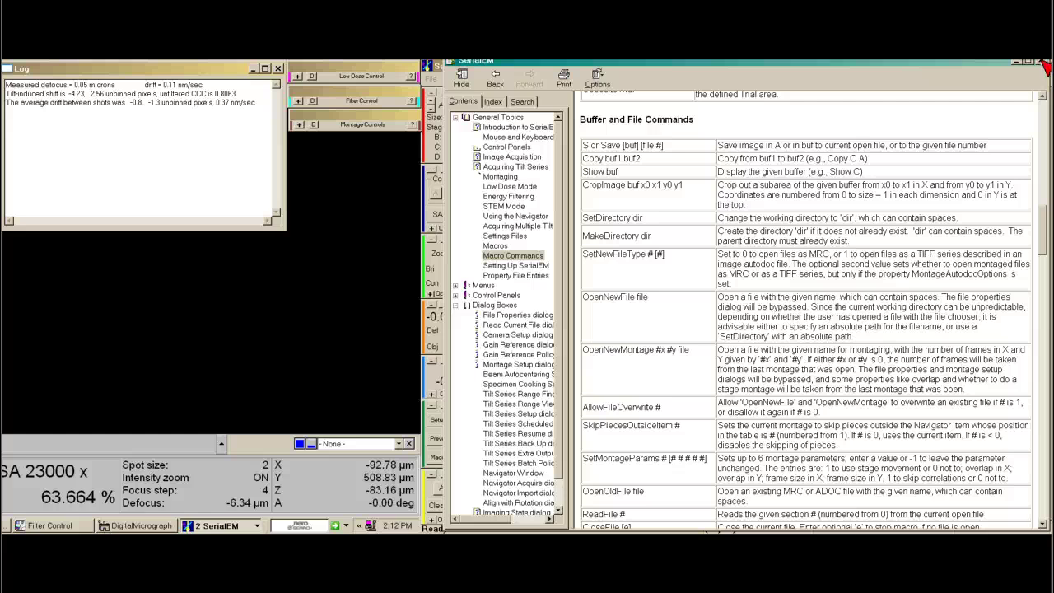
pyautogui.click(644, 117)
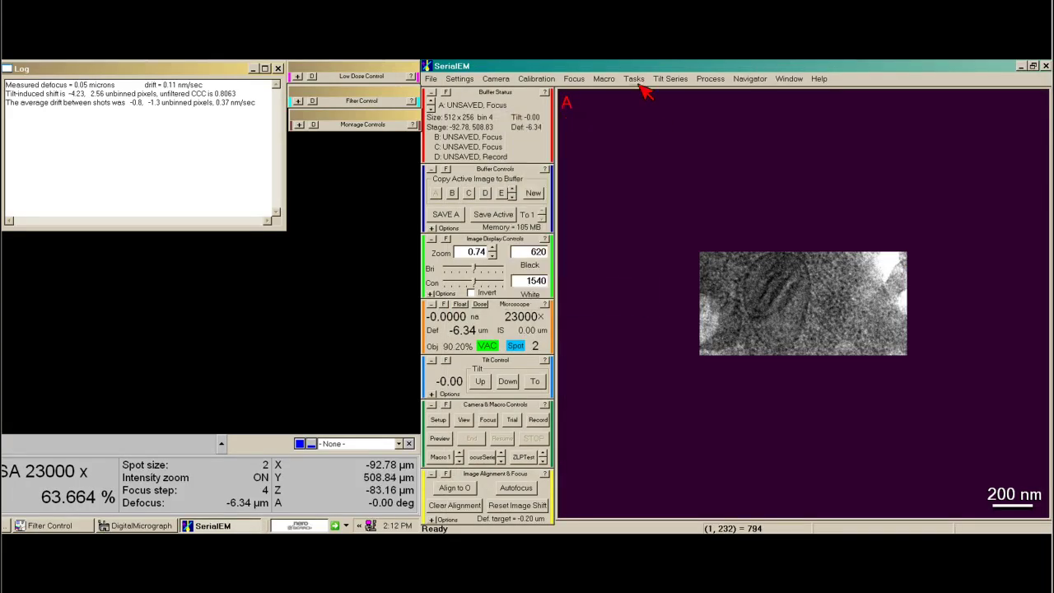
pyautogui.click(636, 79)
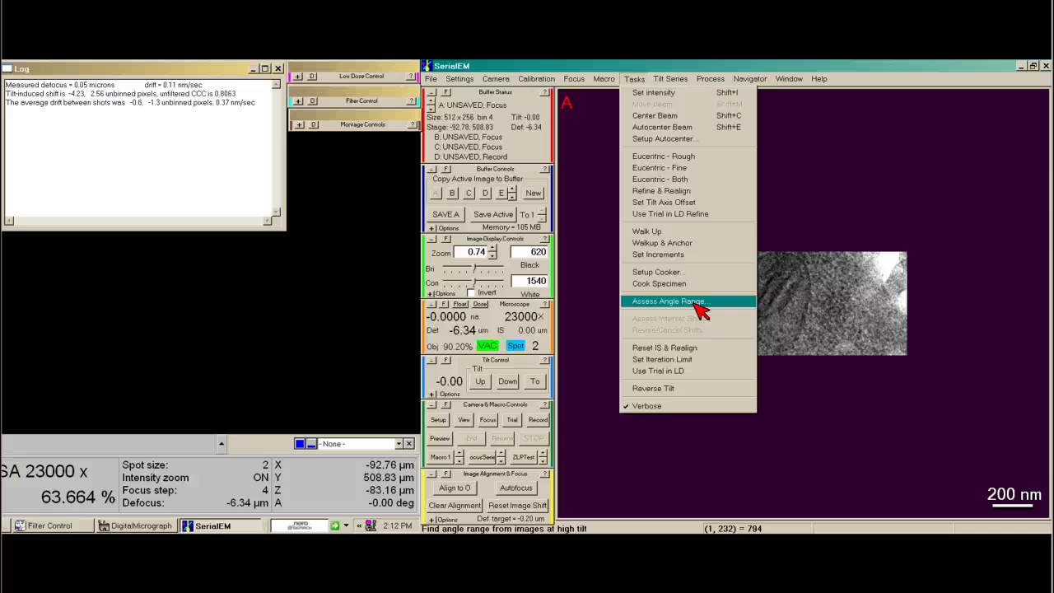
pyautogui.moveTo(676, 79)
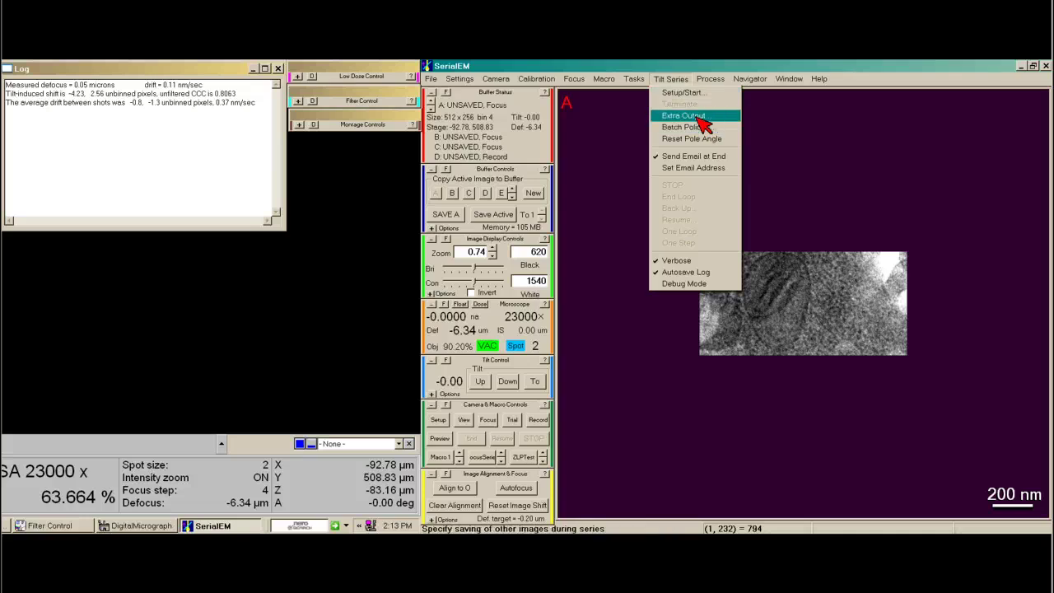
pyautogui.click(701, 122)
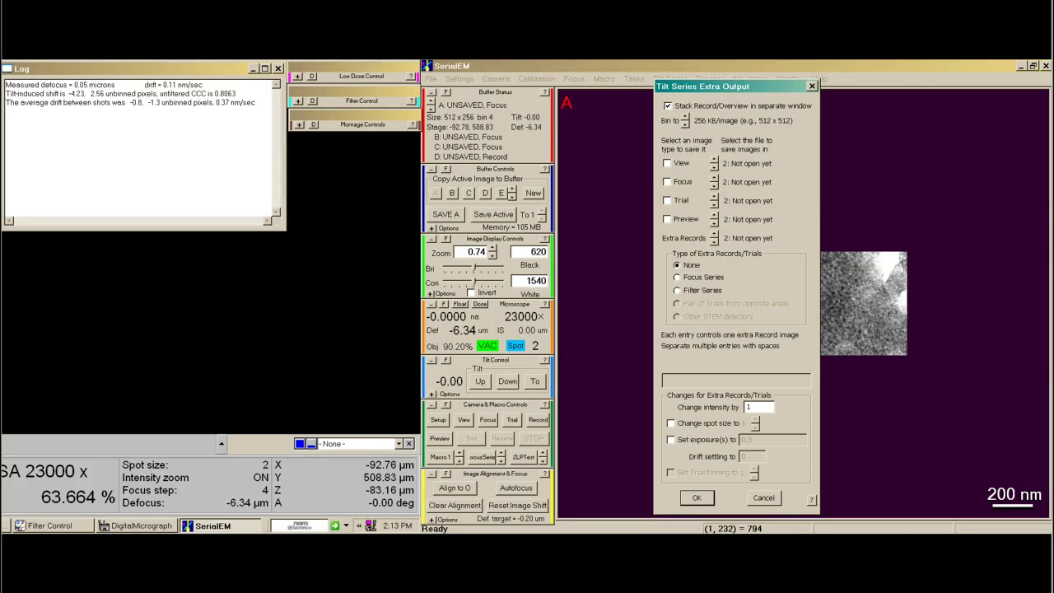
pyautogui.click(696, 497)
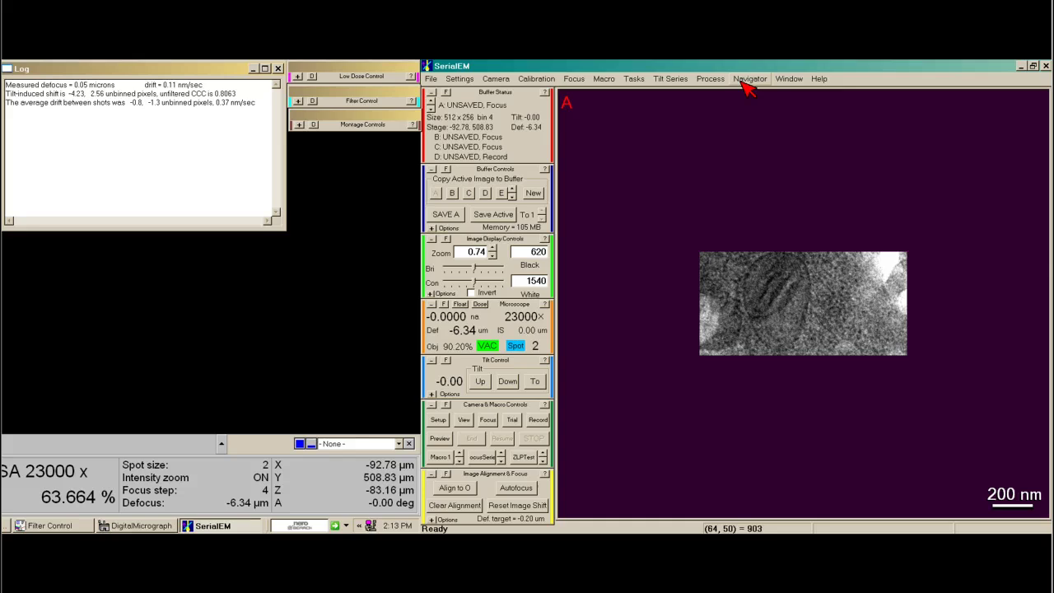
# Browse the Process menu commands and close it without running anything
pyautogui.click(712, 80)
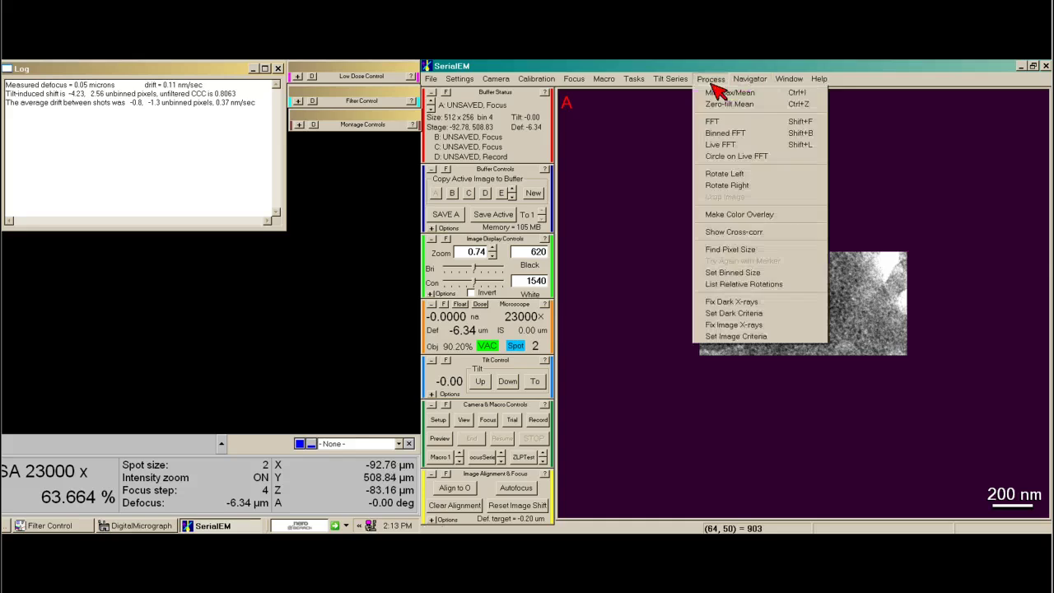
pyautogui.moveTo(680, 83)
pyautogui.moveTo(713, 84)
pyautogui.click(518, 428)
# Acquire a Trial image and compute its FFT into buffer A
pyautogui.click(515, 425)
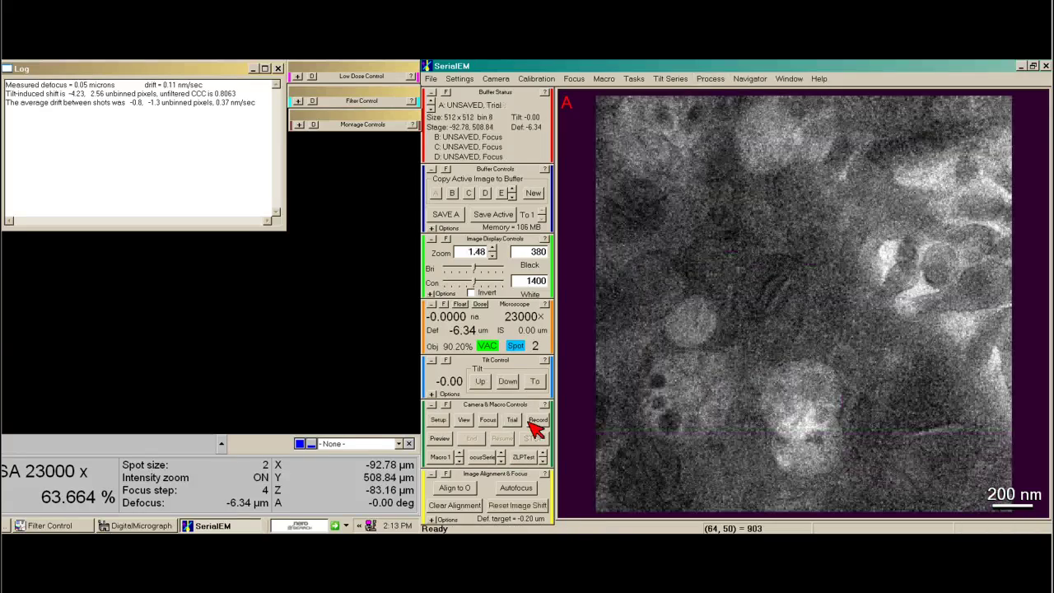
pyautogui.click(711, 79)
pyautogui.click(713, 121)
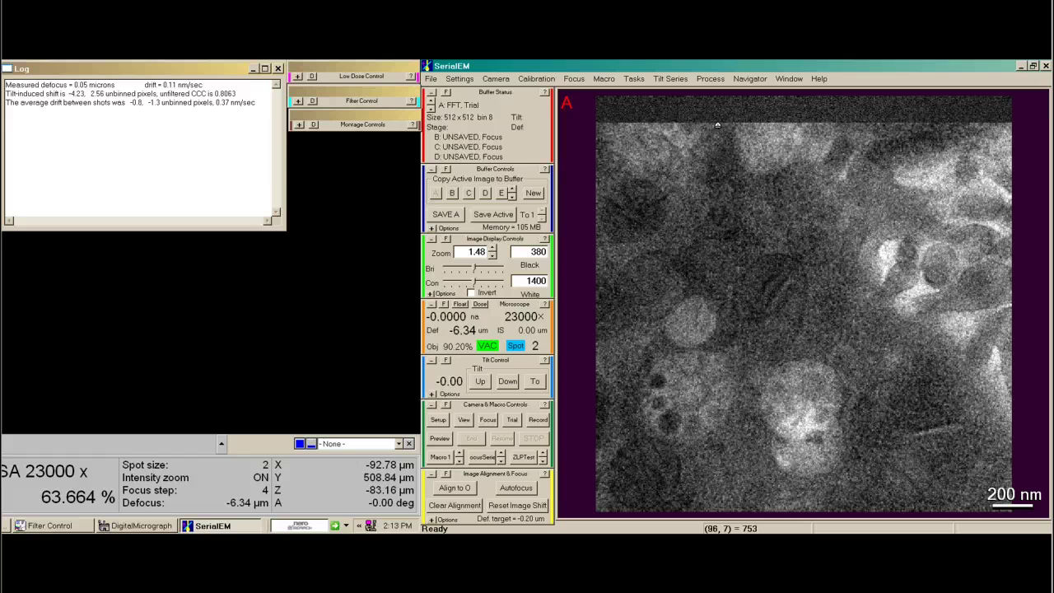
pyautogui.click(710, 79)
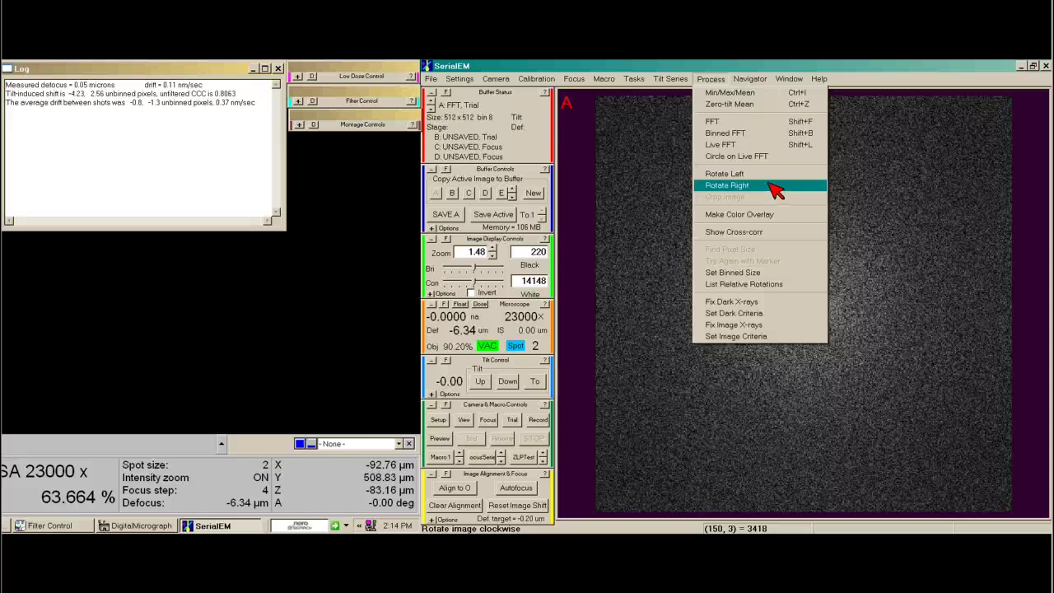
# Open the Navigator window and review the Navigator commands list
pyautogui.moveTo(753, 83)
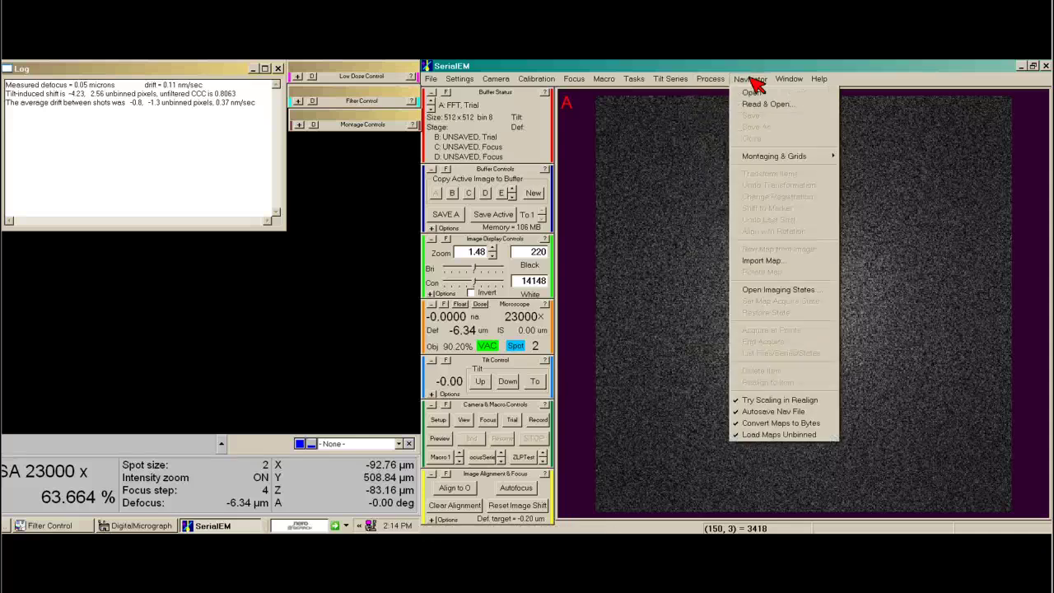
pyautogui.click(755, 94)
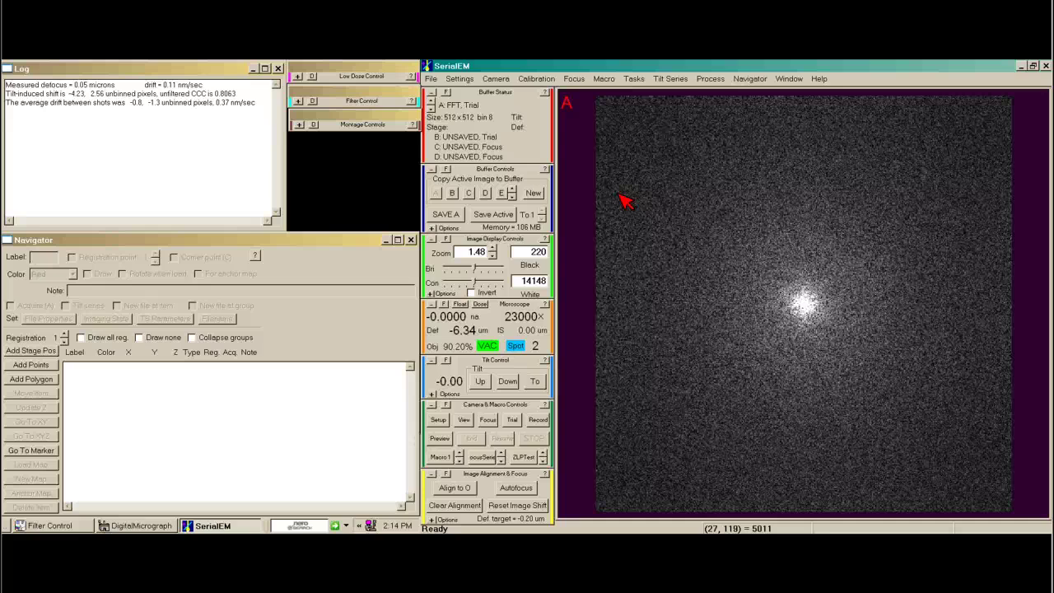
pyautogui.click(747, 81)
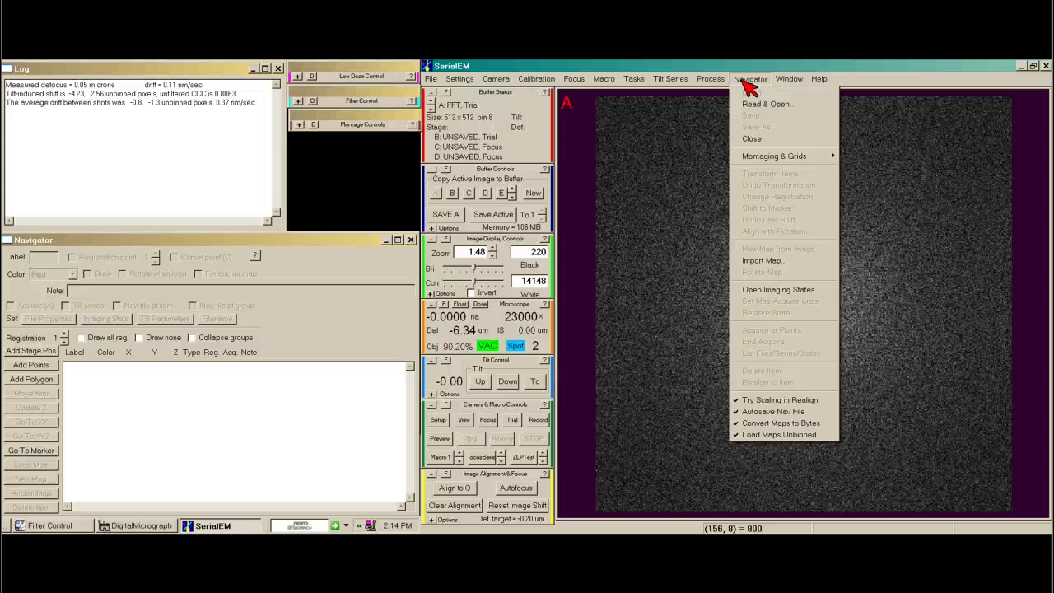
# Open Help Topics and read the STEM Mode help page
pyautogui.moveTo(790, 81)
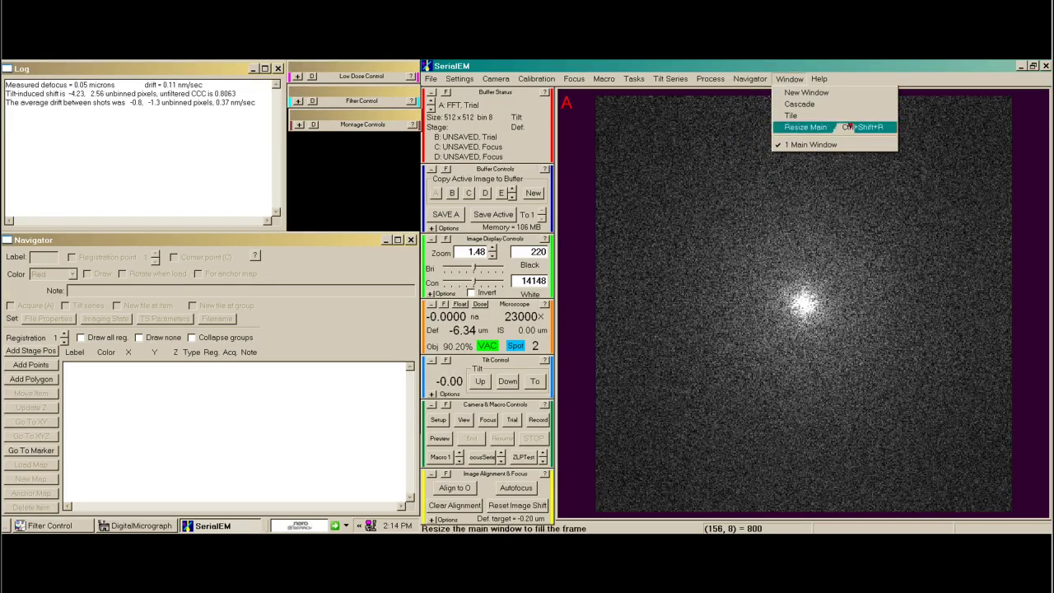
pyautogui.click(831, 93)
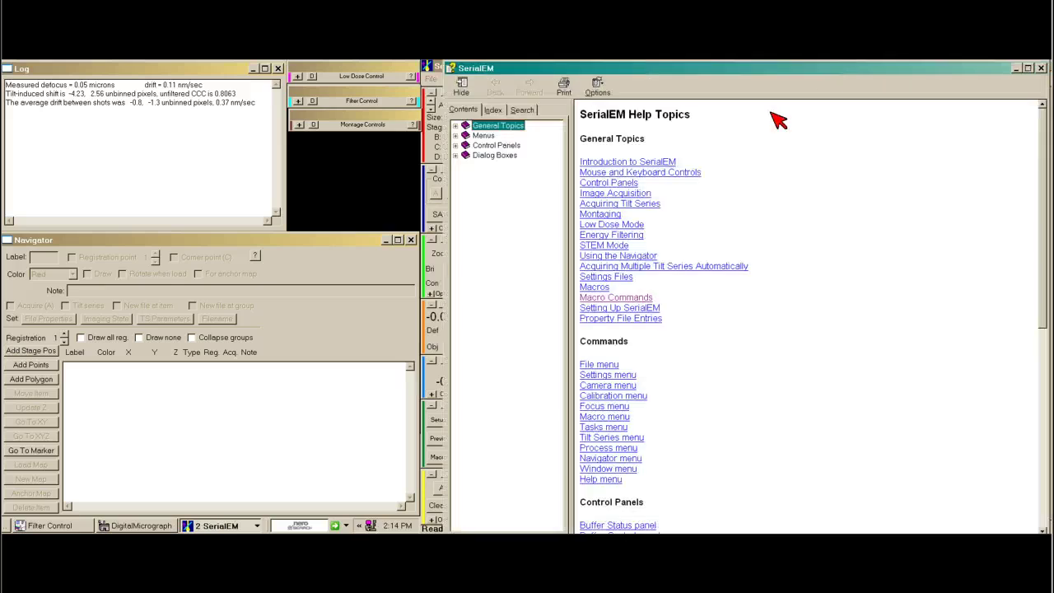
pyautogui.click(629, 247)
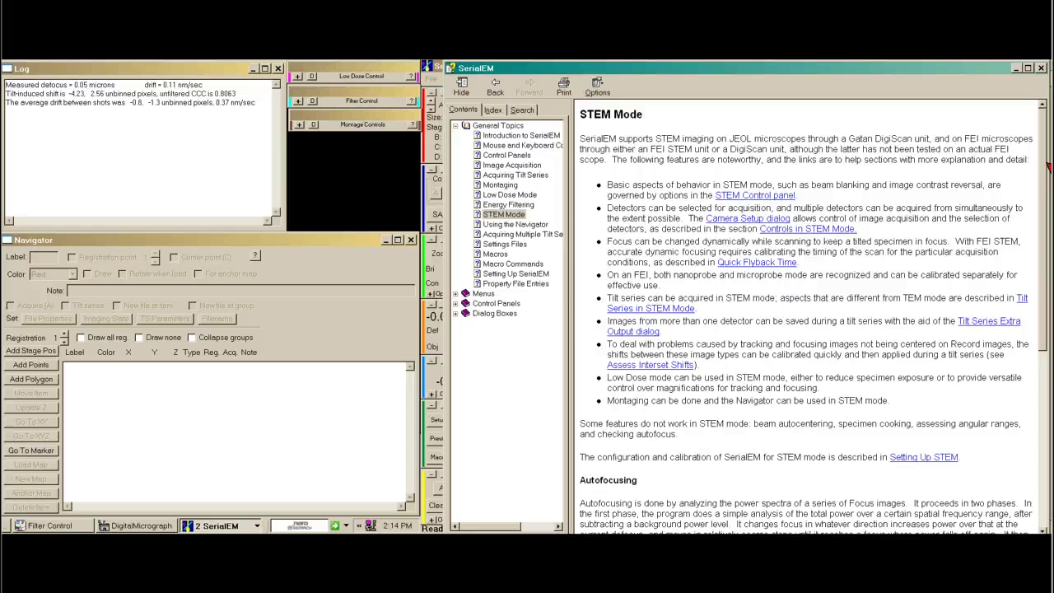
pyautogui.scroll(-5, 1047, 169)
pyautogui.scroll(5, 993, 148)
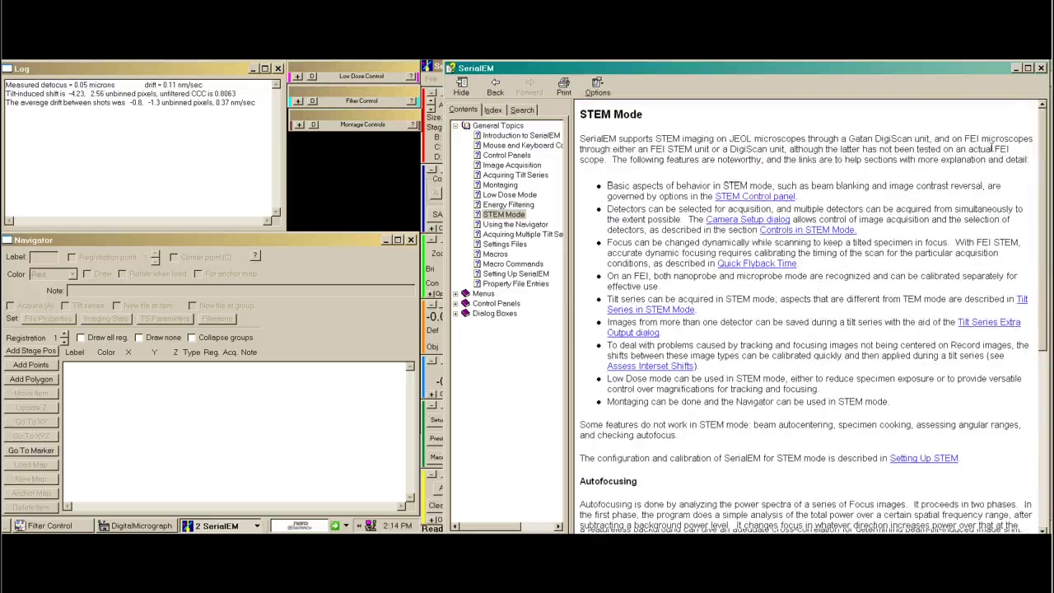